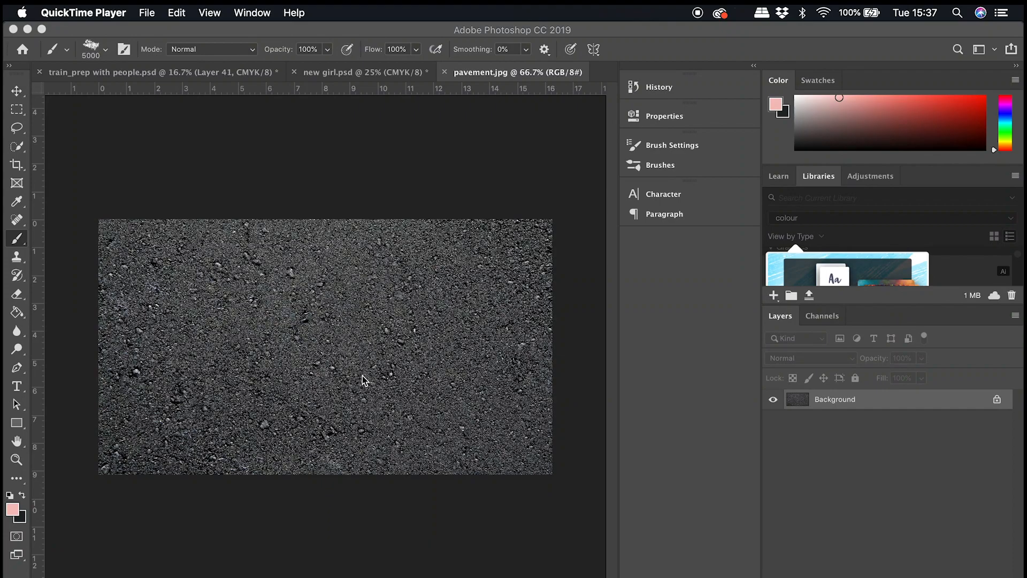
# - Convert the pavement image from RGB to Grayscale, discarding its color information
pyautogui.click(362, 375)
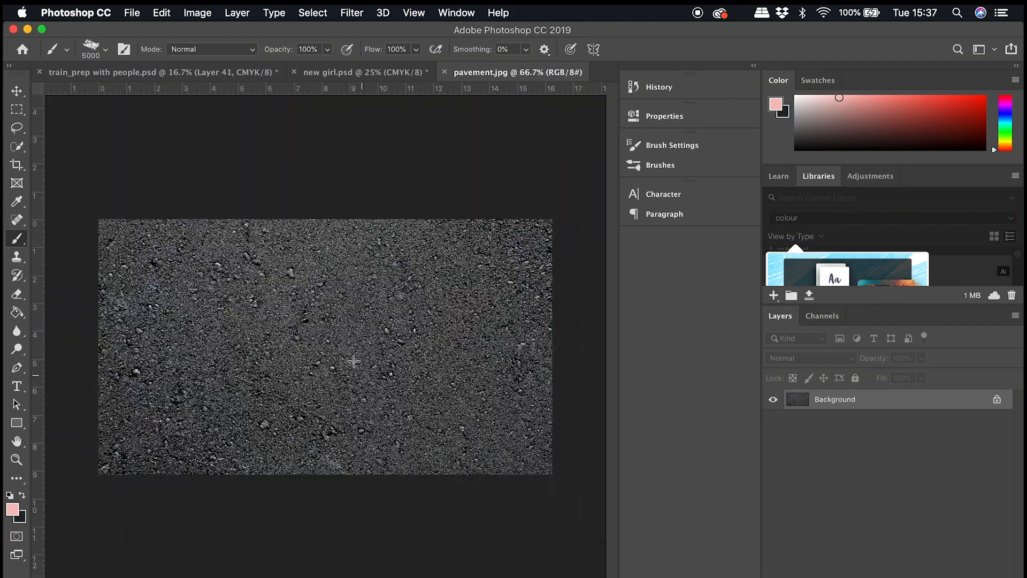
pyautogui.click(195, 9)
pyautogui.moveTo(224, 13)
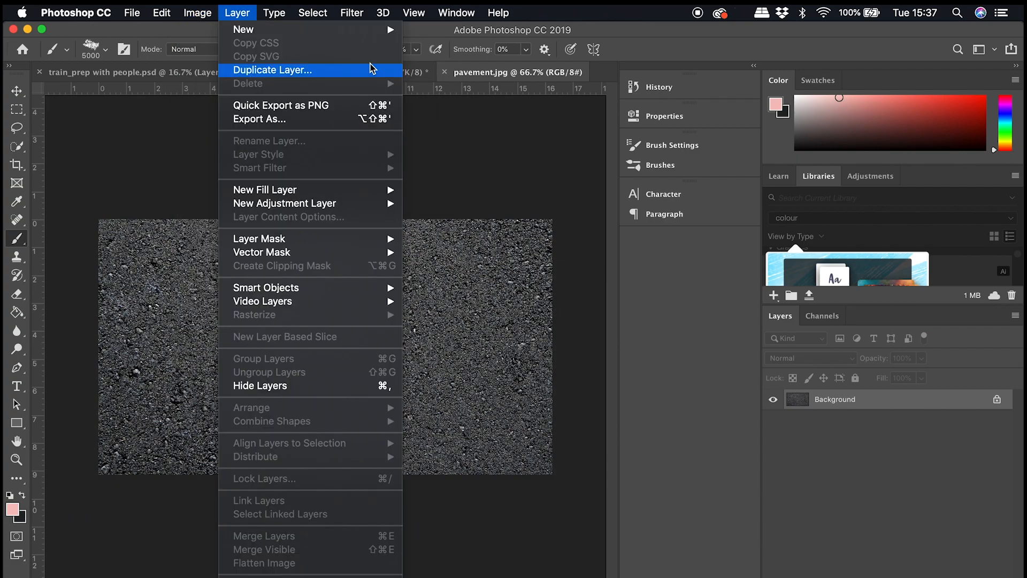
pyautogui.moveTo(216, 31)
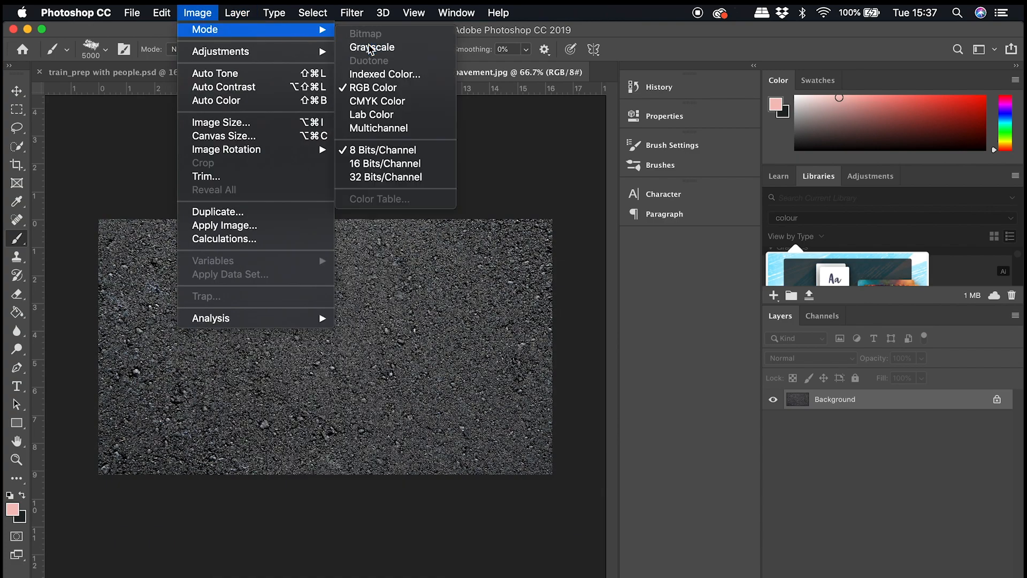
pyautogui.click(370, 46)
pyautogui.click(619, 250)
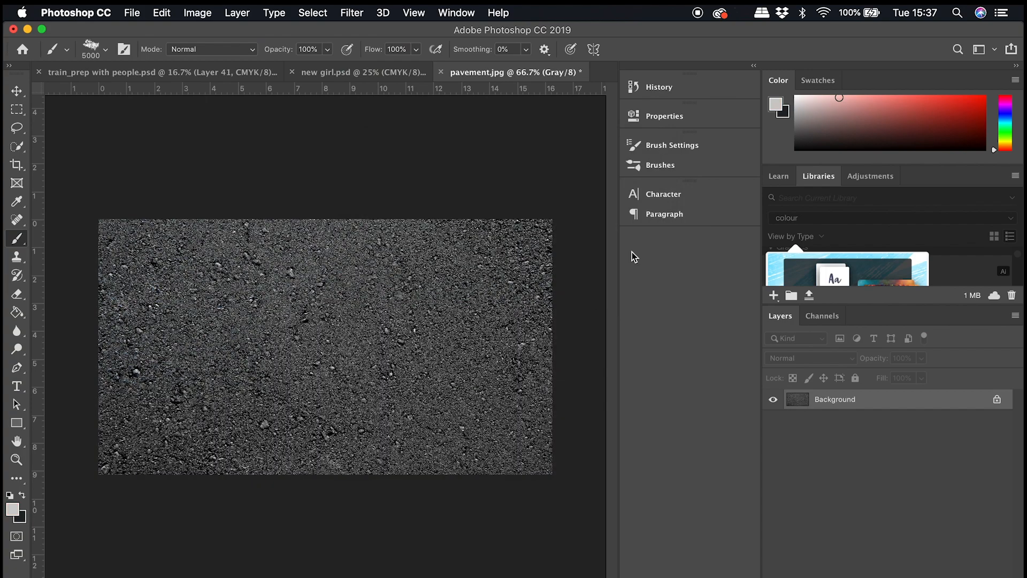
# - Open the Levels adjustment for the grayscale pavement image
pyautogui.click(205, 9)
pyautogui.moveTo(218, 55)
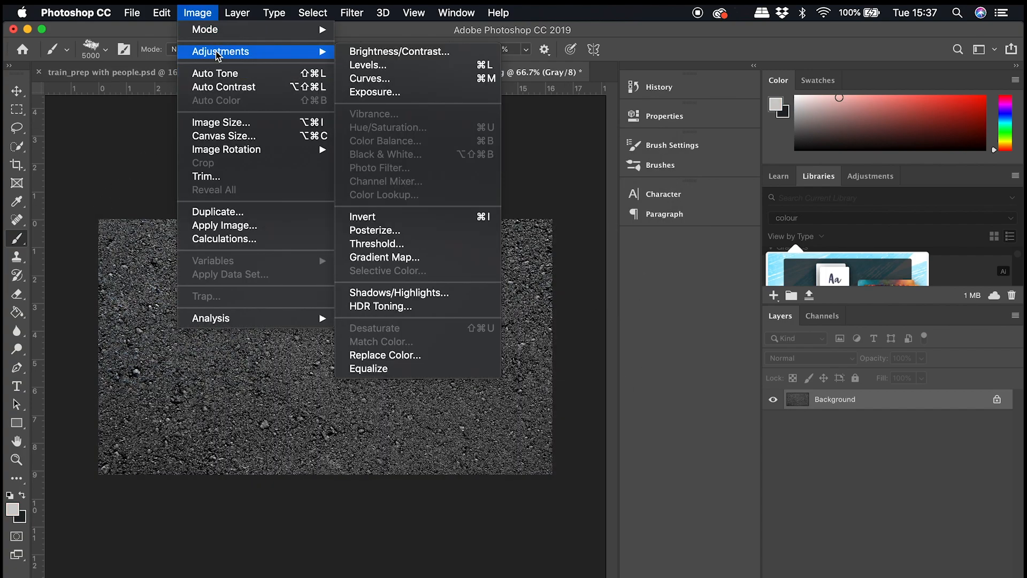
pyautogui.click(407, 65)
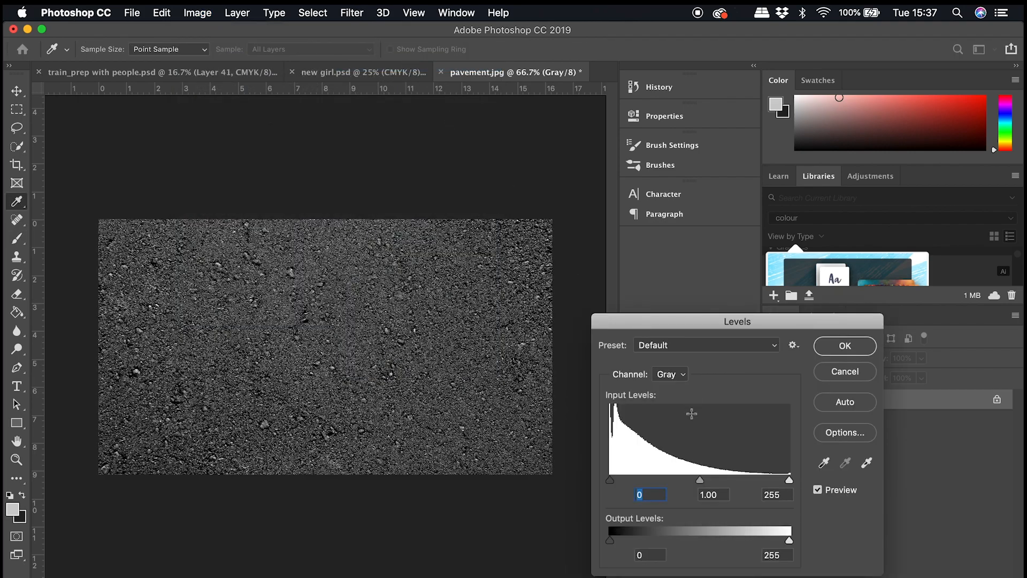
# - Try a shadow input level of 121 on the pavement texture and return it to 0
pyautogui.moveTo(790, 481)
pyautogui.mouseDown()
pyautogui.moveTo(746, 480)
pyautogui.moveTo(791, 480)
pyautogui.mouseUp()
pyautogui.press('Tab')
pyautogui.press('Tab')
pyautogui.moveTo(609, 481); pyautogui.dragTo(697, 476)
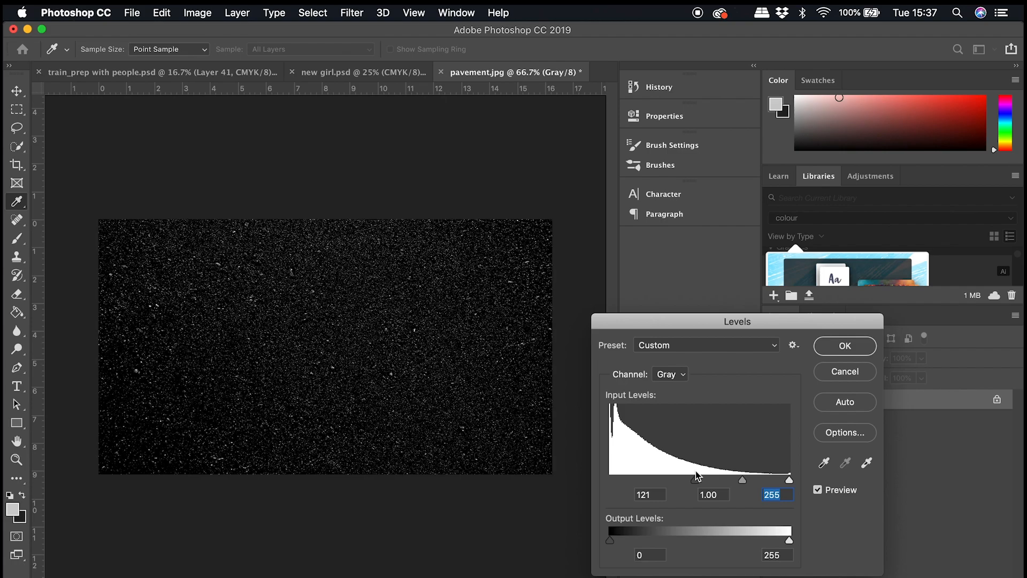
pyautogui.moveTo(697, 476); pyautogui.dragTo(604, 479)
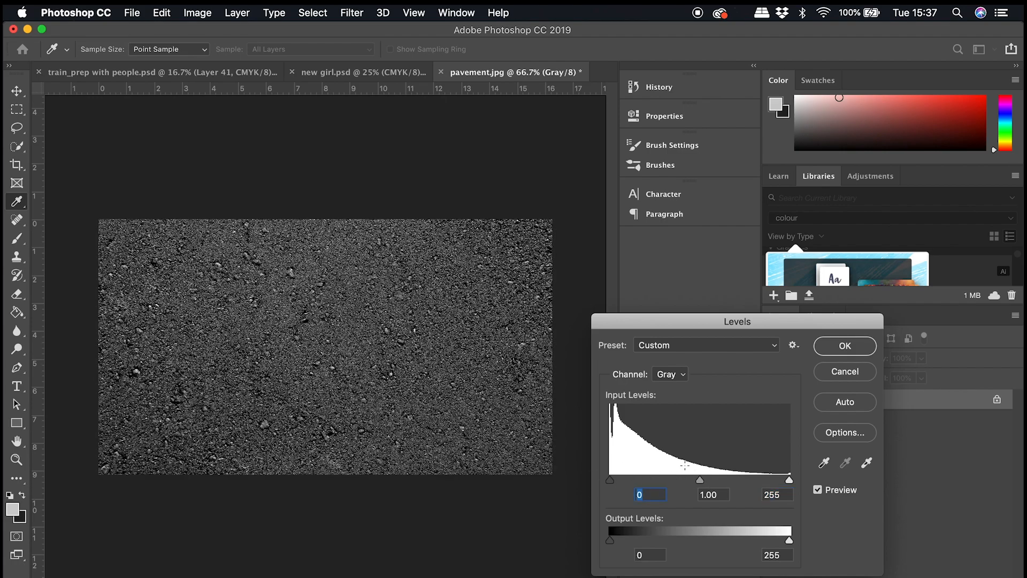
# - Raise the texture's contrast with input levels of 90 for shadows, 0.90 for midtones and 165 for highlights, and apply the adjustment
pyautogui.moveTo(788, 480); pyautogui.dragTo(722, 479)
pyautogui.moveTo(610, 480); pyautogui.dragTo(667, 480)
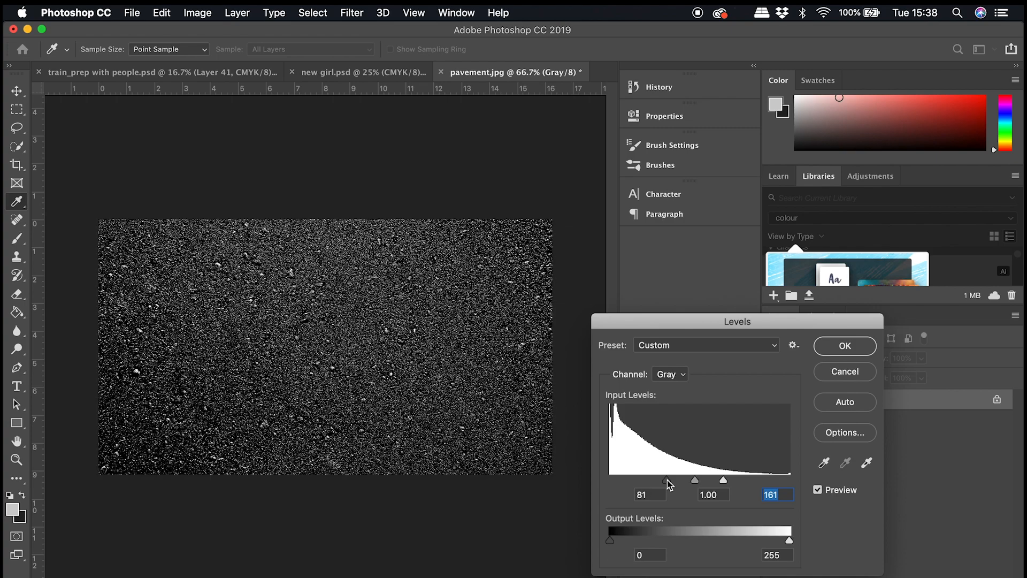
pyautogui.moveTo(666, 480)
pyautogui.mouseDown()
pyautogui.moveTo(727, 479)
pyautogui.moveTo(608, 485)
pyautogui.moveTo(673, 474)
pyautogui.mouseUp()
pyautogui.press('super+plus')
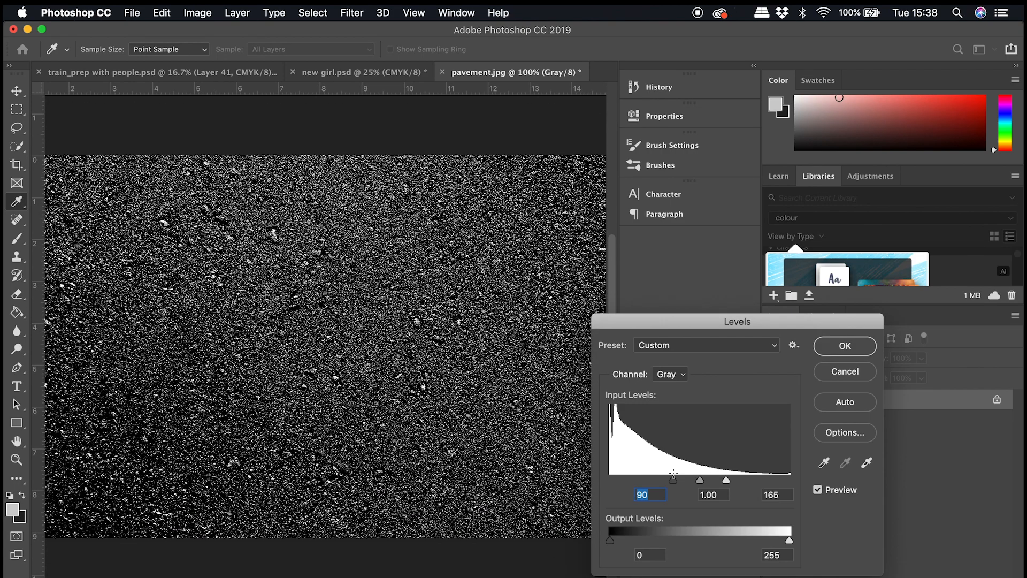
pyautogui.moveTo(699, 480)
pyautogui.mouseDown()
pyautogui.moveTo(690, 480)
pyautogui.moveTo(723, 479)
pyautogui.moveTo(702, 476)
pyautogui.mouseUp()
pyautogui.press('super+minus')
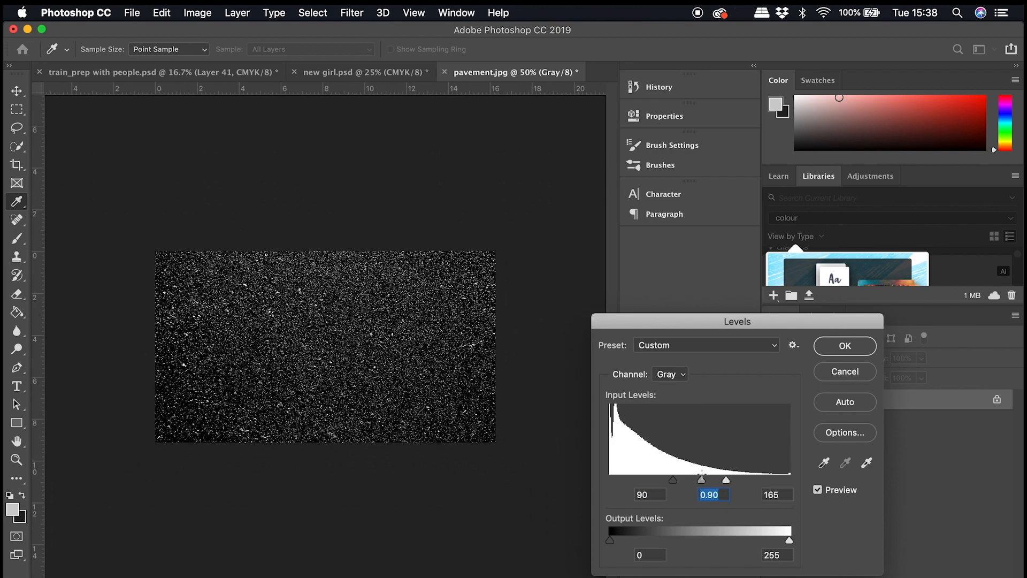
pyautogui.press('super+equal')
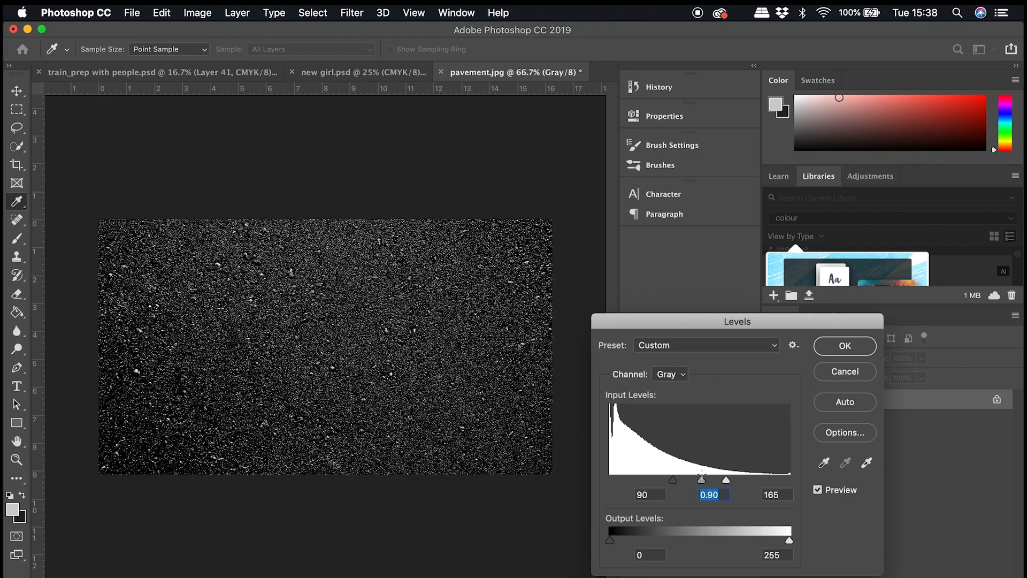
pyautogui.click(845, 346)
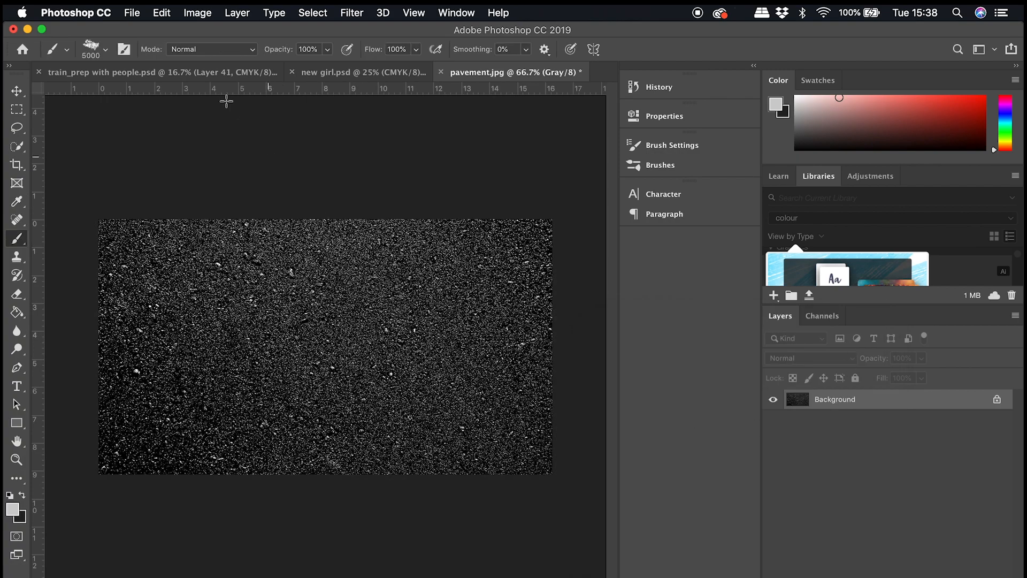
# - Unlock the background layer and define the pavement texture as a brush preset named grain_pavement
pyautogui.press('v')
pyautogui.click(163, 11)
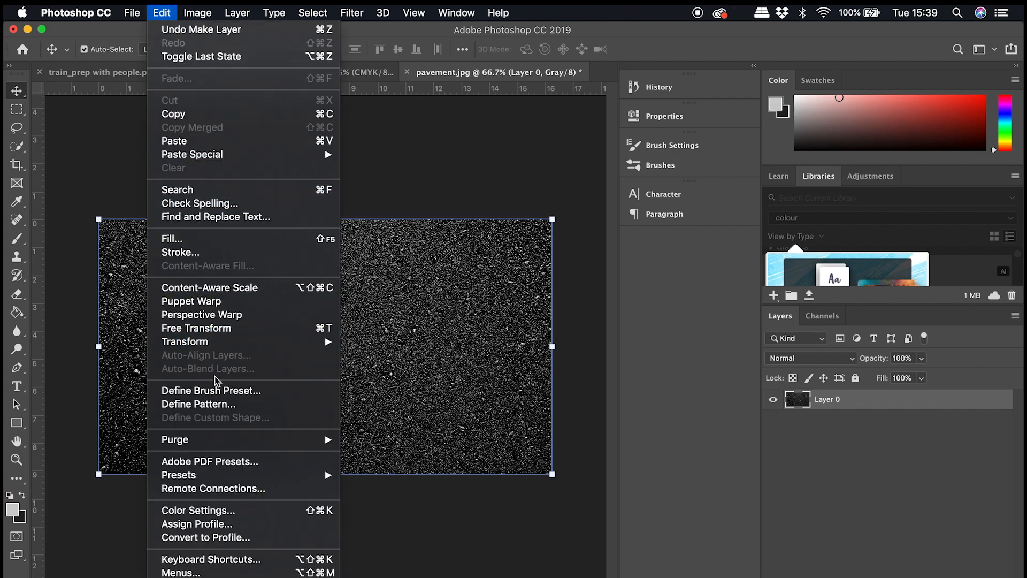
pyautogui.click(217, 391)
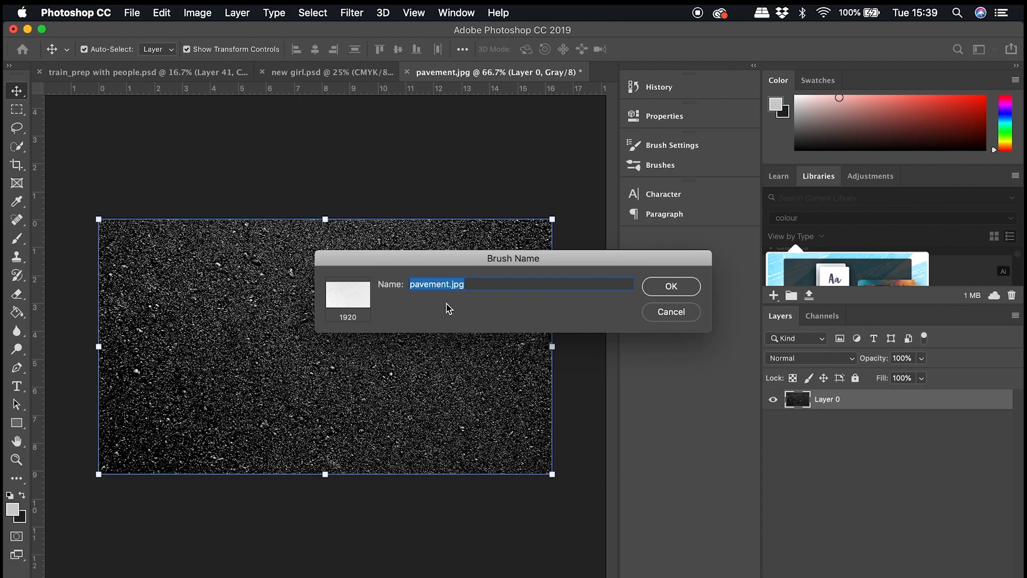
pyautogui.write('grain_')
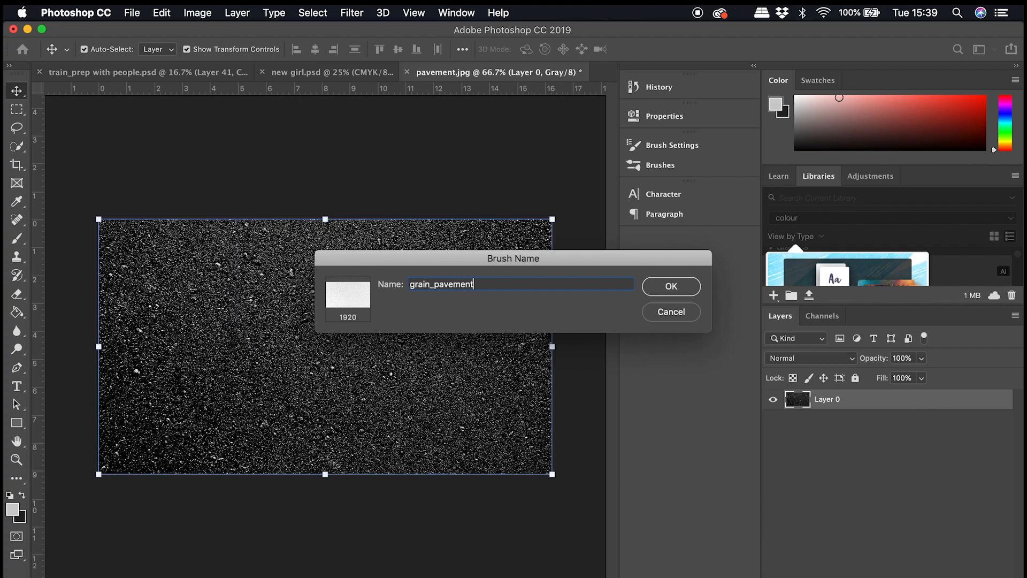
pyautogui.click(686, 287)
pyautogui.click(105, 52)
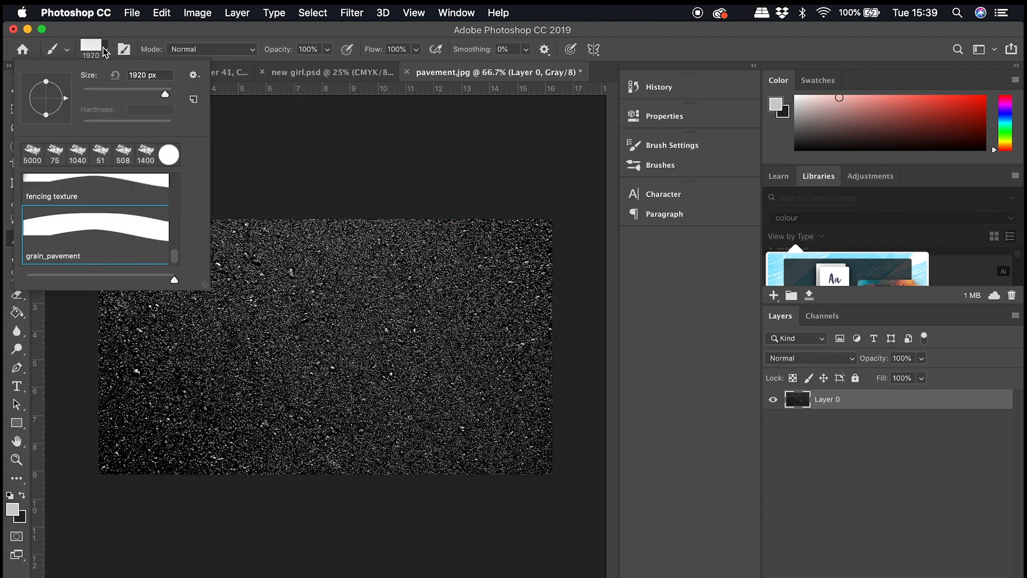
pyautogui.click(105, 51)
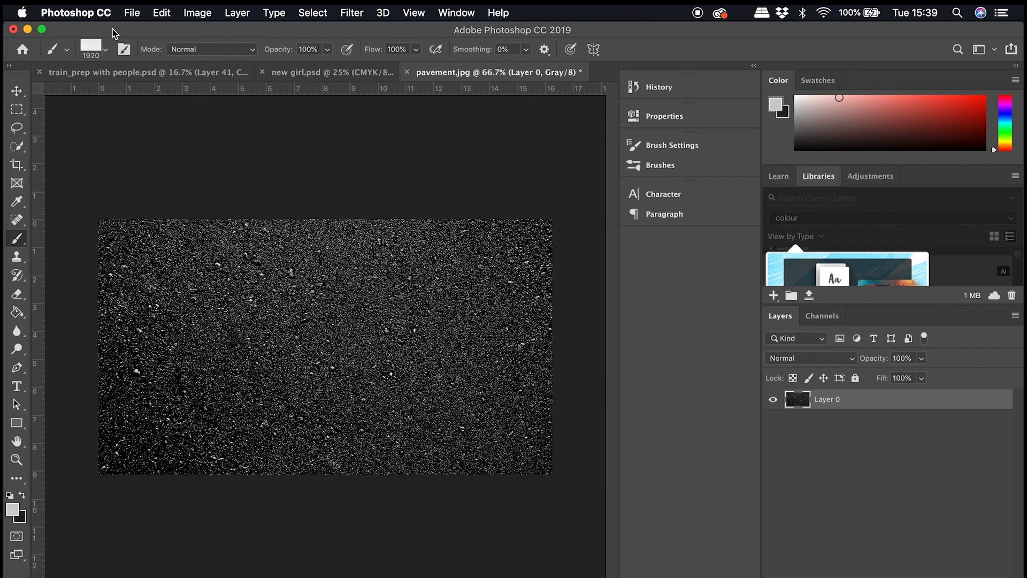
# - Create a new blank document from the recent A3 preset, 297 x 420 mm at 300 ppi
pyautogui.click(131, 13)
pyautogui.click(149, 30)
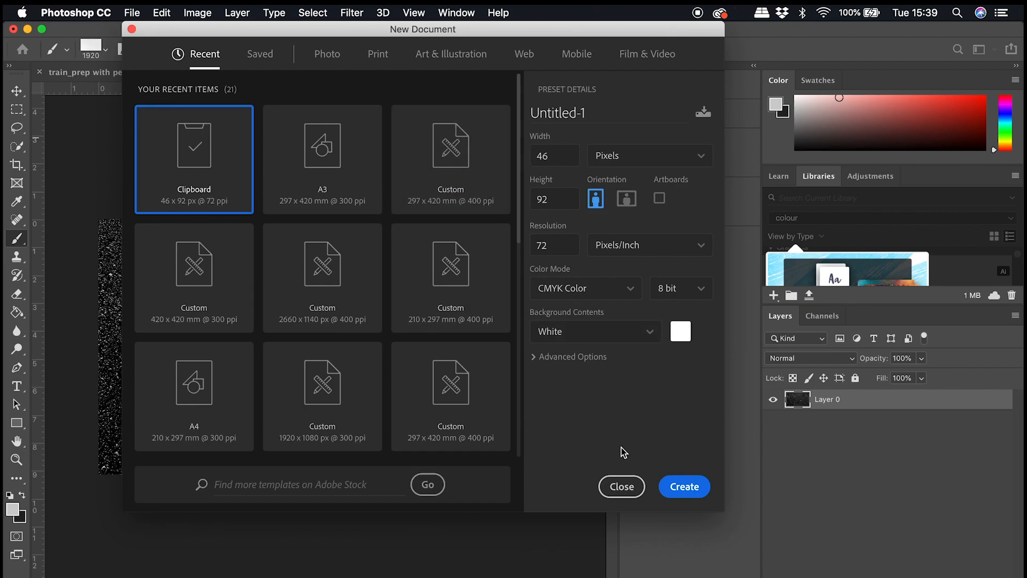
pyautogui.click(349, 184)
pyautogui.click(670, 495)
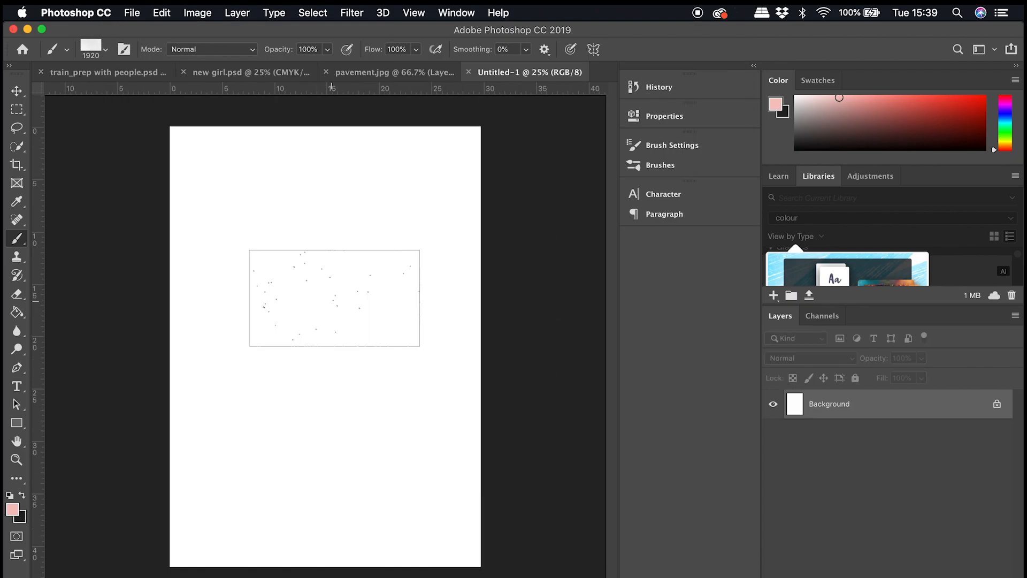
# - Set the foreground color to a warm red with hue 5°, saturation 68% and brightness 92%
pyautogui.click(15, 510)
pyautogui.moveTo(653, 399); pyautogui.dragTo(695, 395)
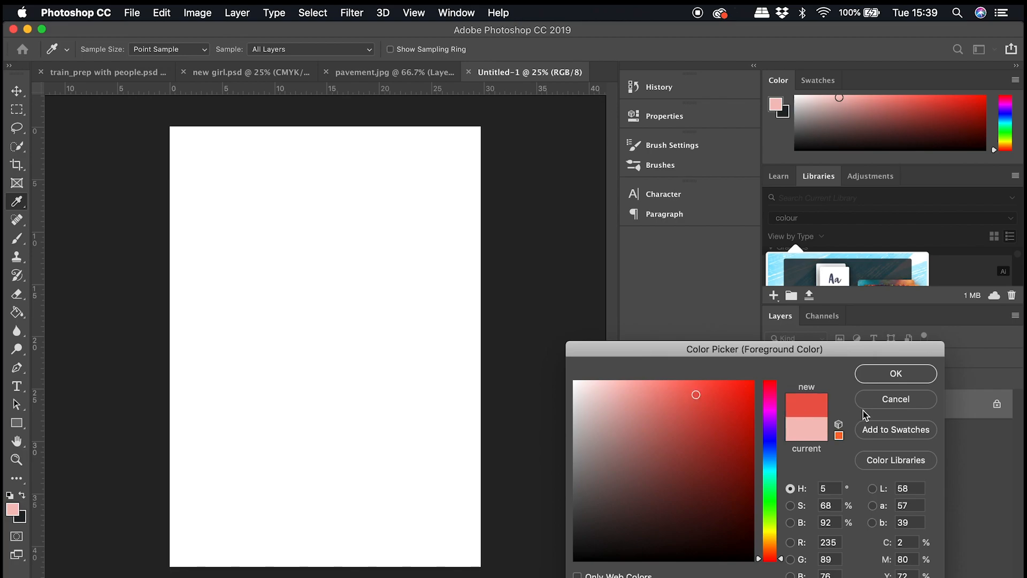
pyautogui.click(888, 375)
# - Stamp the grain_pavement brush at 1920 px three times down the page, testing its texture in red
pyautogui.press('b')
pyautogui.click(314, 218)
pyautogui.press('super+equal')
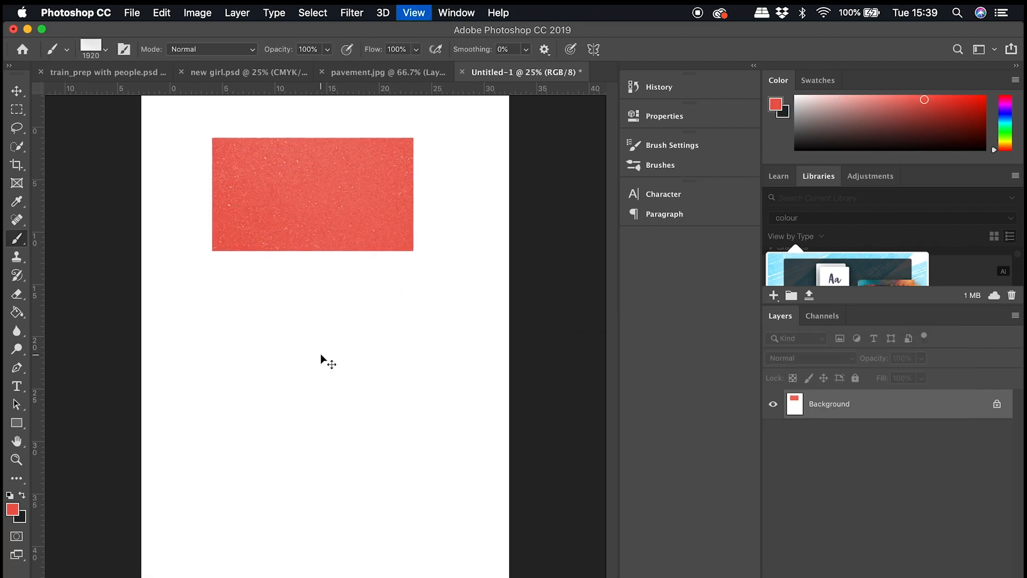
pyautogui.scroll(3, 319, 353)
pyautogui.click(295, 338)
pyautogui.scroll(-5, 389, 466)
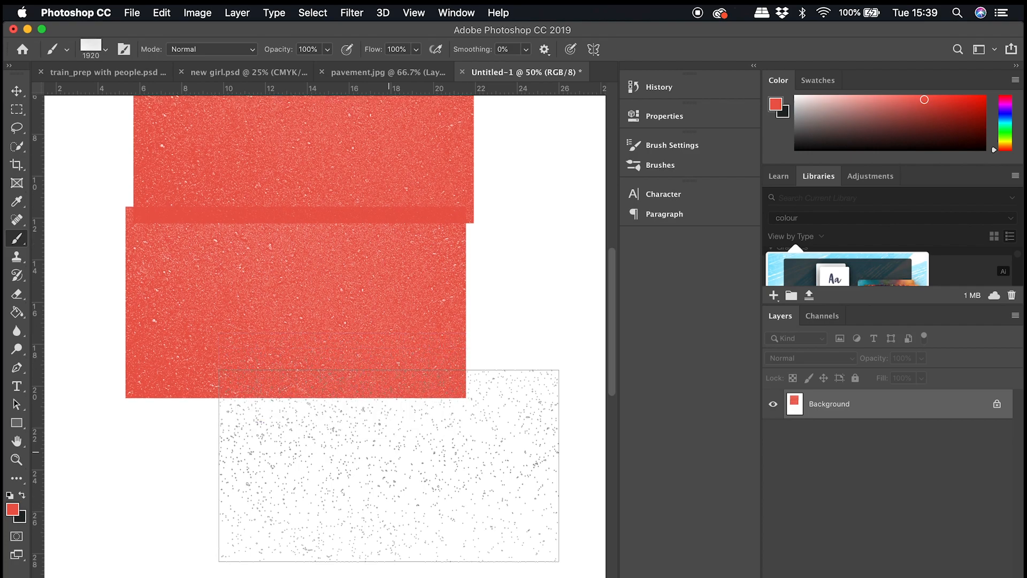
pyautogui.click(263, 460)
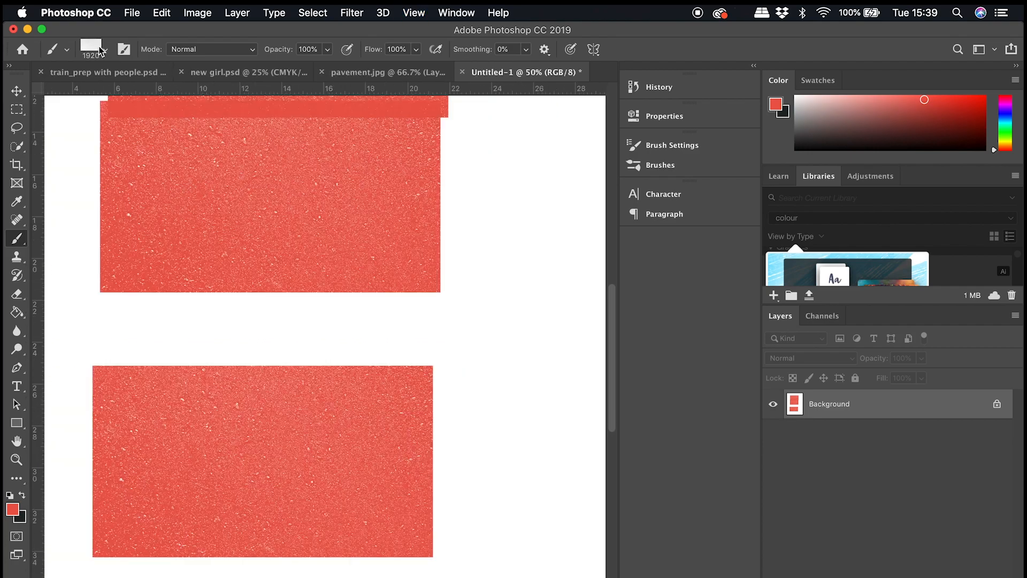
# - Paint a rough test patch with the 1040 px textured brush beside the red blocks, and undo it
pyautogui.click(102, 50)
pyautogui.click(101, 154)
pyautogui.click(508, 278)
pyautogui.click(497, 374)
pyautogui.click(159, 13)
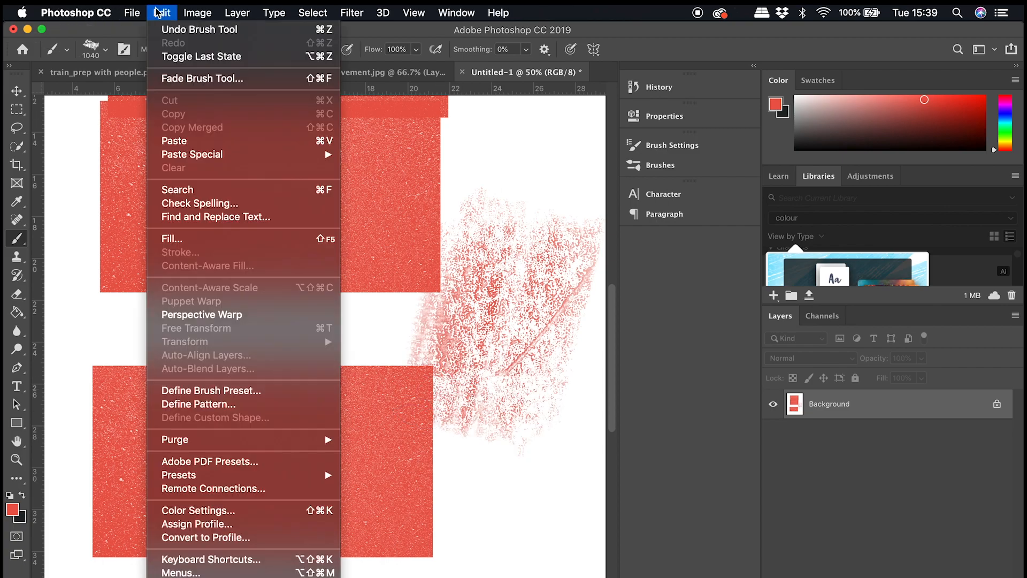
pyautogui.click(199, 29)
# - Undo the two lower stamps and stamp the grain_pavement brush at 3920 px across the lower half of the page
pyautogui.click(101, 49)
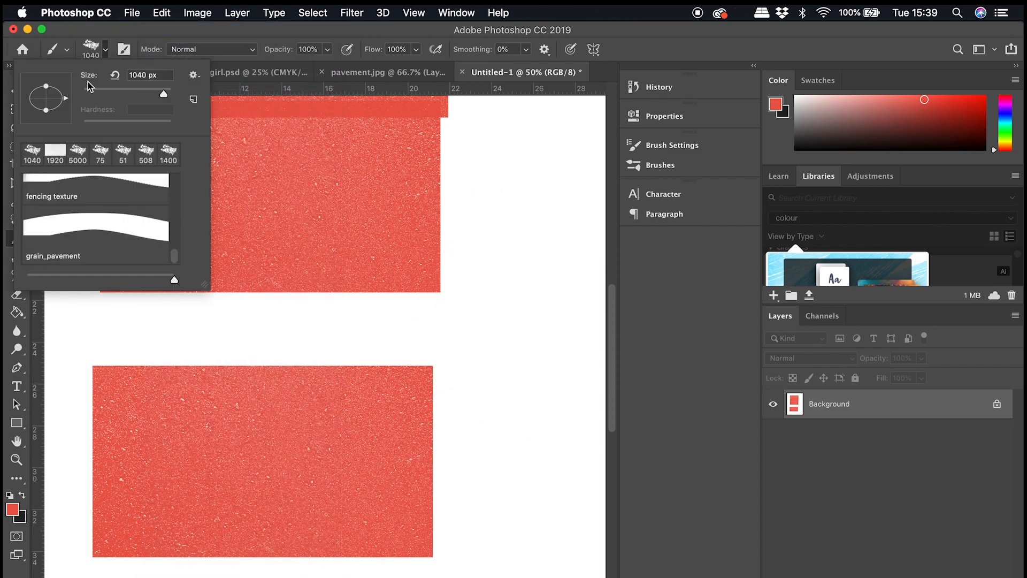
pyautogui.click(62, 154)
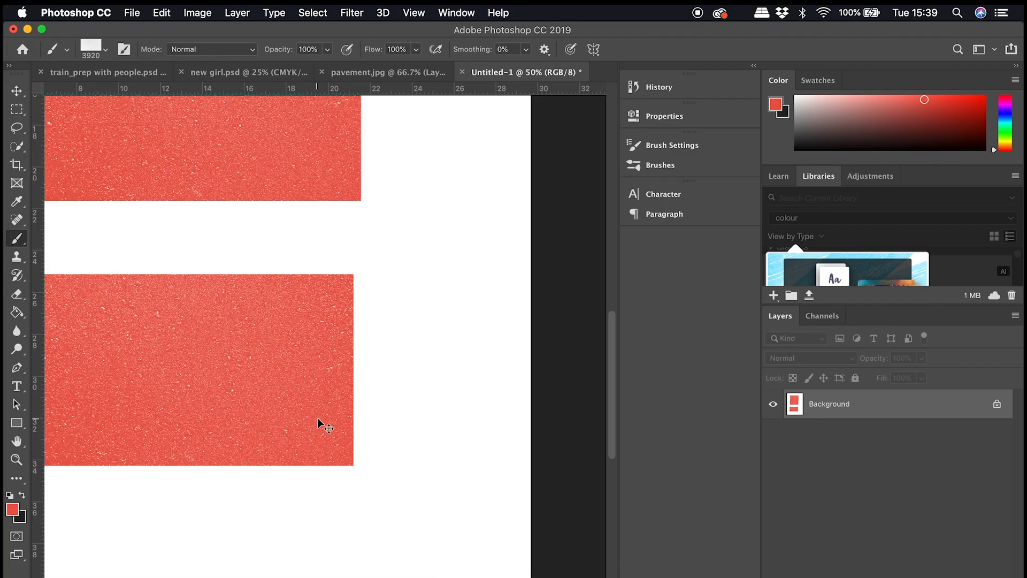
pyautogui.press('super+z')
pyautogui.press('super+z')
pyautogui.press('shift+super+z')
pyautogui.press('shift+super+z')
pyautogui.press('super+minus')
pyautogui.press('super+minus')
pyautogui.press('super+minus')
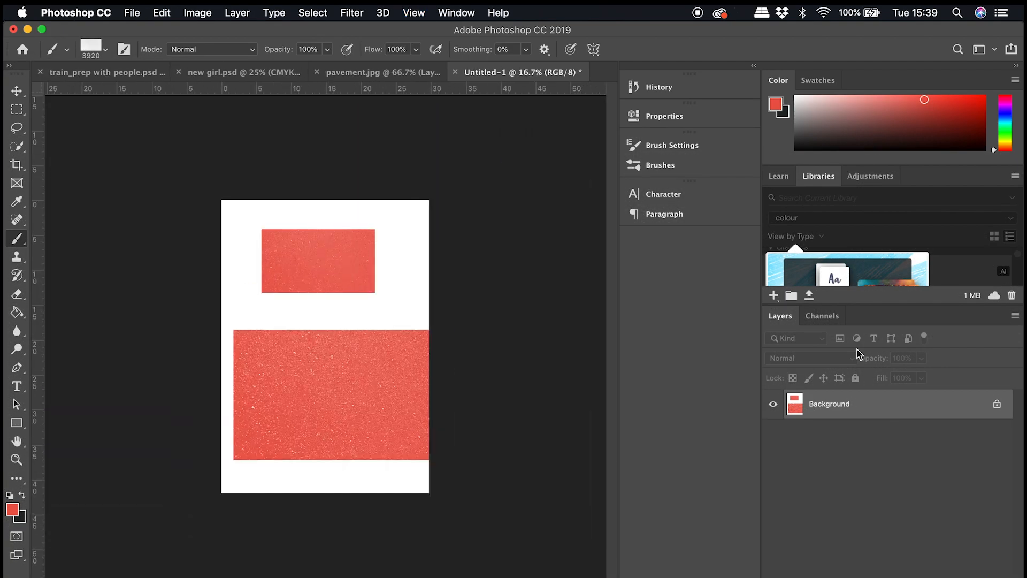
# - Compare the grain of the small and enlarged pavement stamps at close range and across the whole page
pyautogui.press('super+plus')
pyautogui.press('super+plus')
pyautogui.press('super+plus')
pyautogui.press('v')
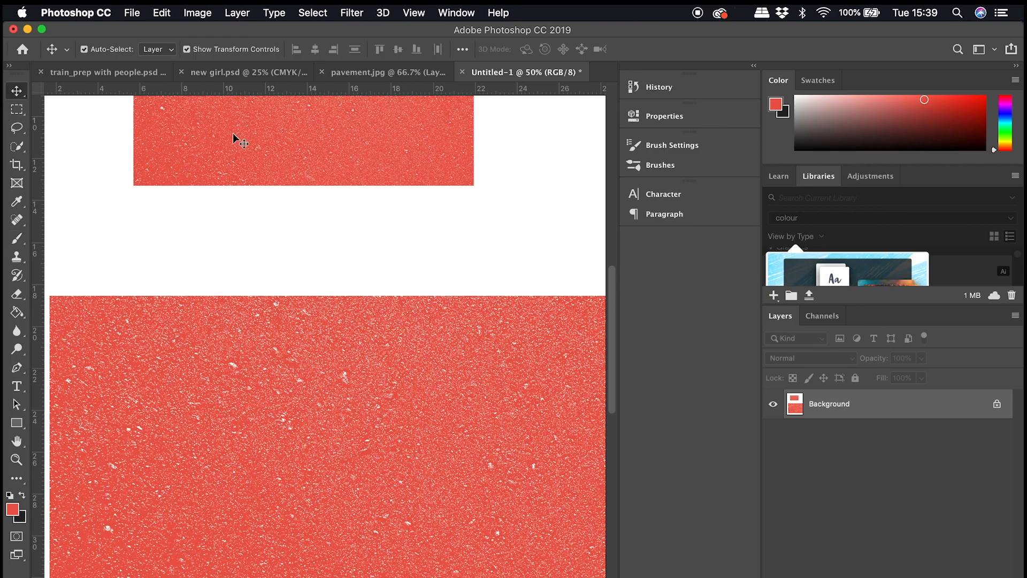
pyautogui.press('super+plus')
pyautogui.press('super+plus')
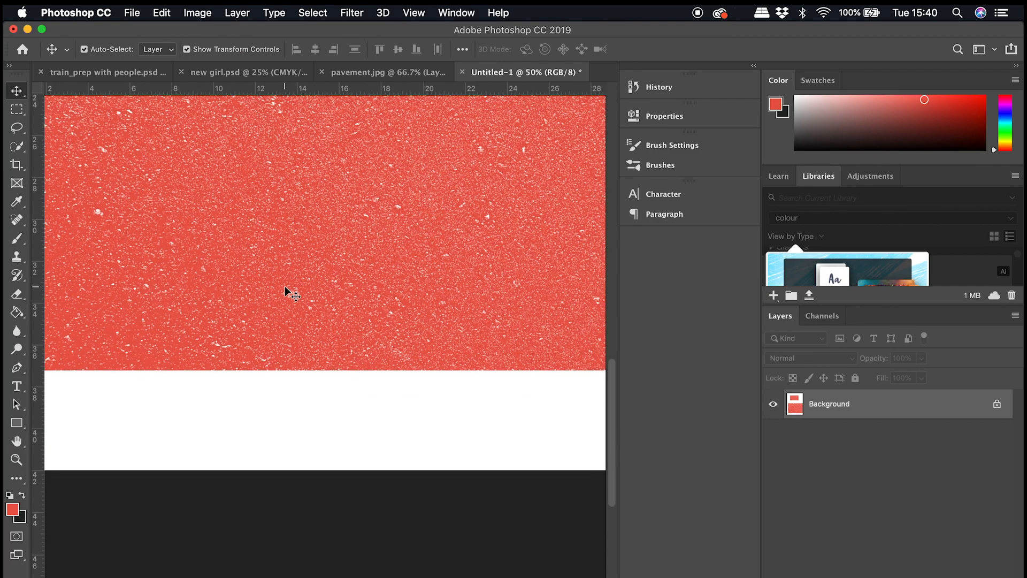
pyautogui.press('super+minus')
pyautogui.press('super+minus')
pyautogui.press('super+minus')
pyautogui.press('super+minus')
pyautogui.press('super+minus')
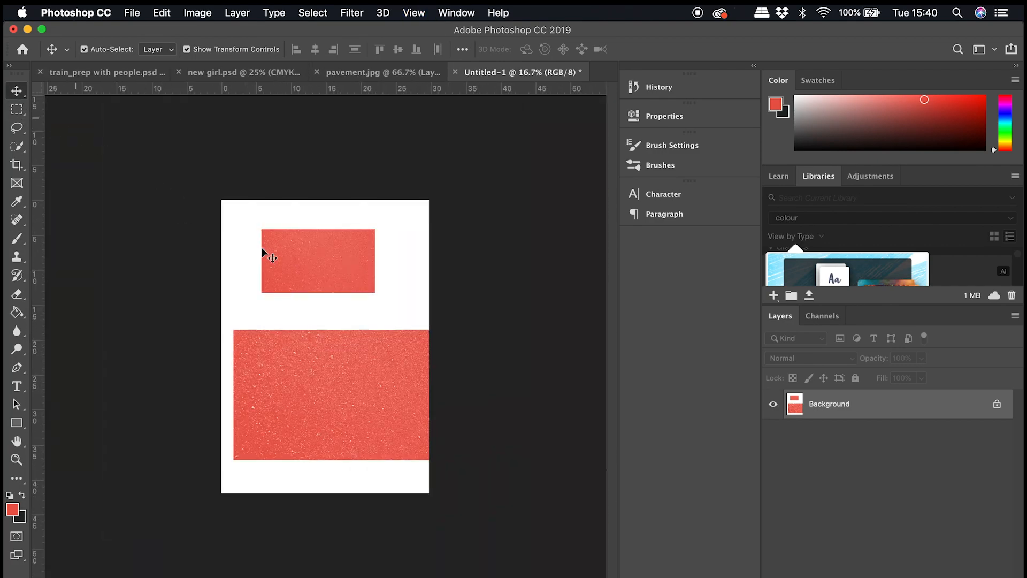
# - Replace the stamps with a large solid red circle on a new layer and select it with the Quick Selection tool
pyautogui.click(18, 238)
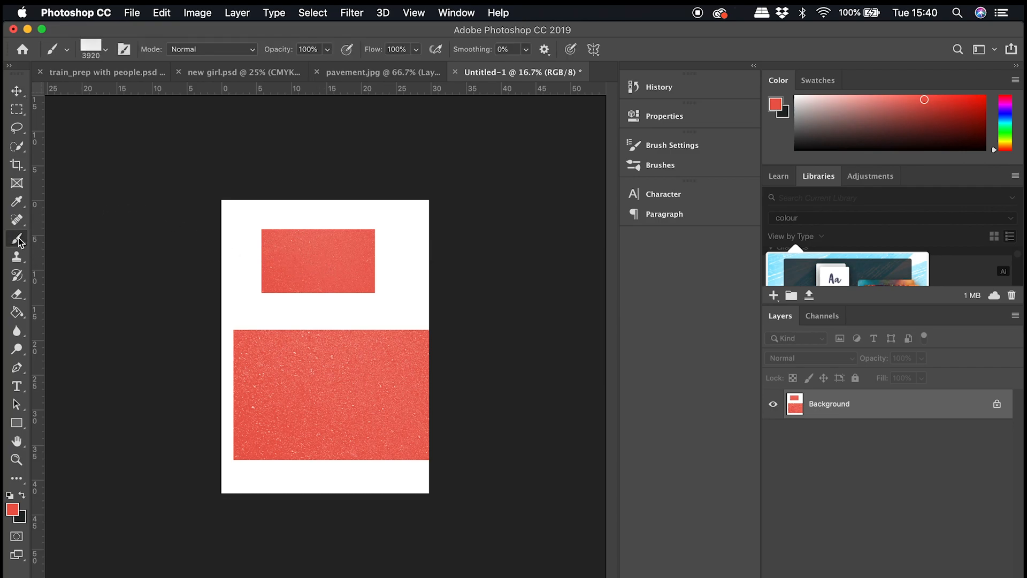
pyautogui.press('super+v')
pyautogui.press('v')
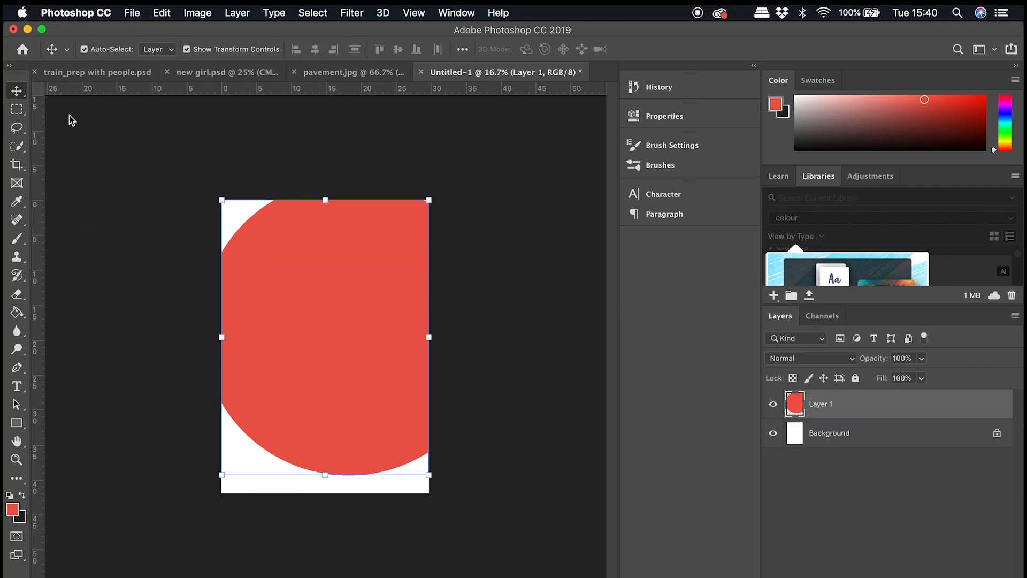
pyautogui.press('w')
pyautogui.moveTo(334, 251); pyautogui.dragTo(396, 338)
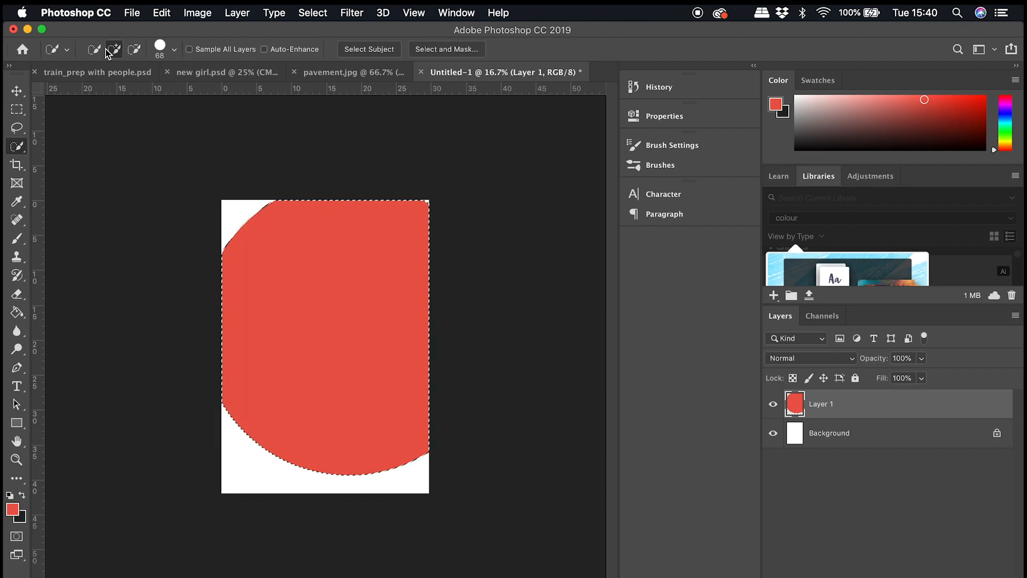
# - Set the brush to the 3920 px pavement grain tip and the foreground to a deeper red (H 5, S 78, B 90)
pyautogui.click(17, 238)
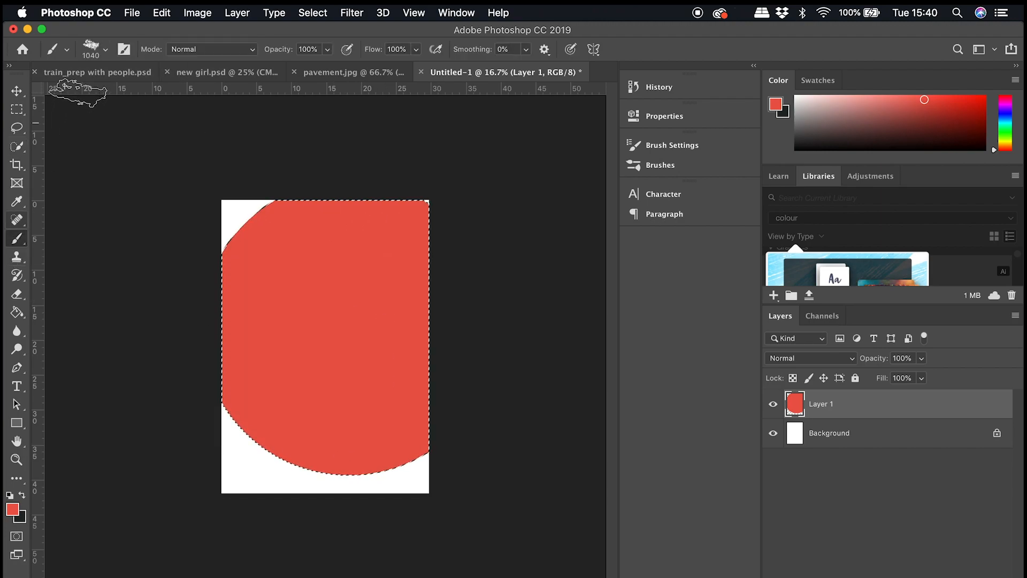
pyautogui.click(92, 48)
pyautogui.click(101, 154)
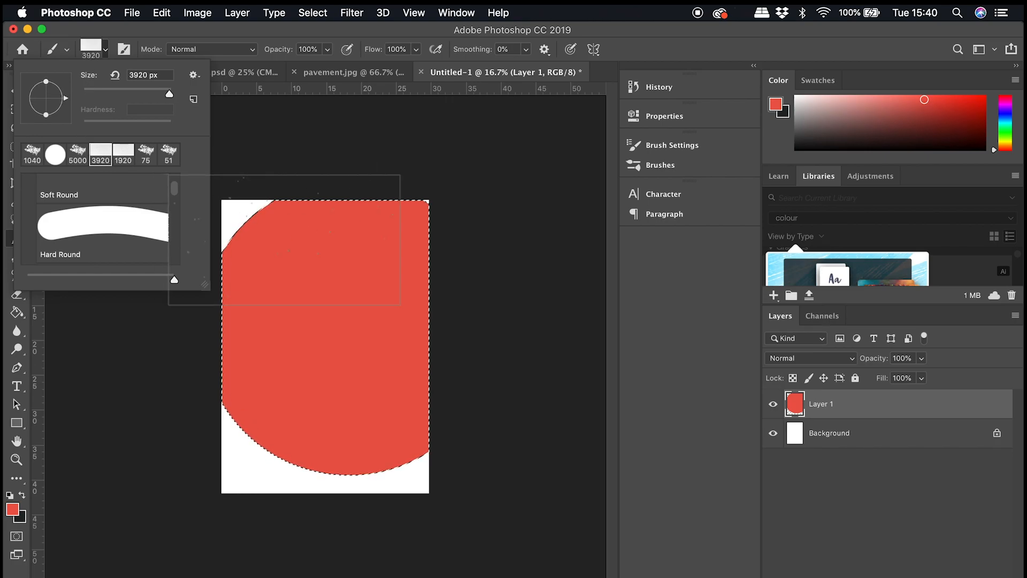
pyautogui.click(11, 508)
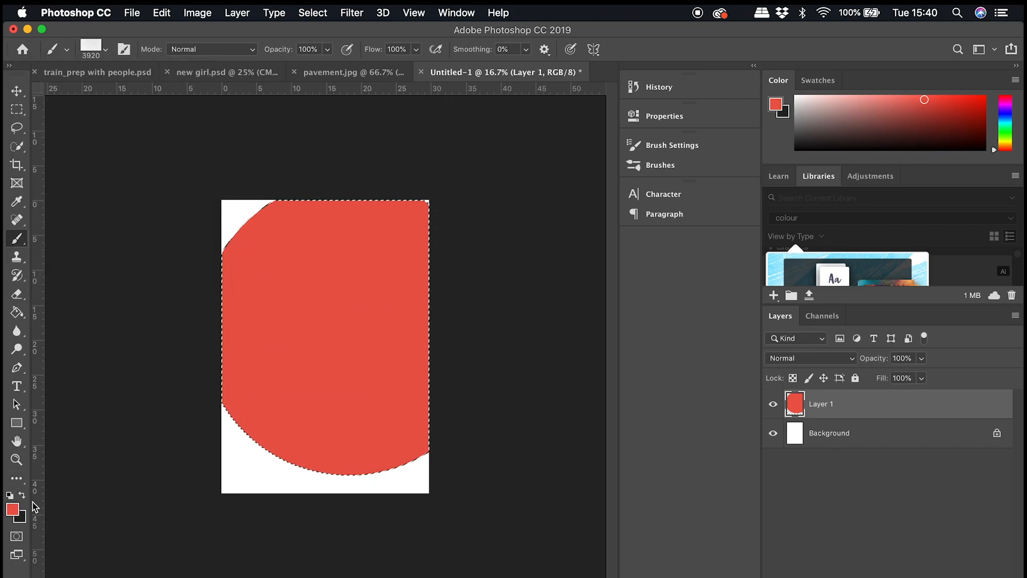
pyautogui.moveTo(702, 394); pyautogui.dragTo(714, 398)
pyautogui.click(890, 373)
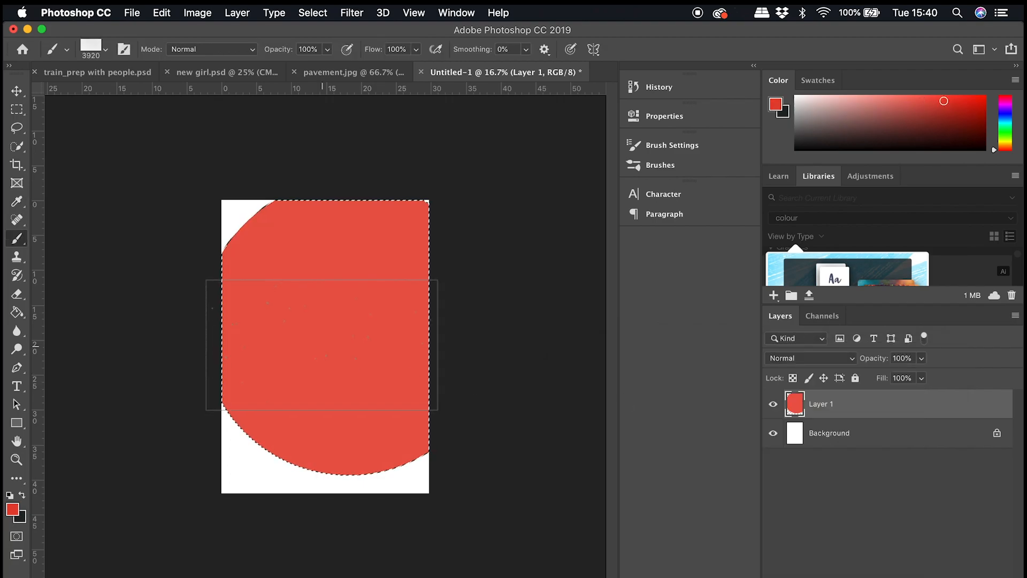
# - Stamp the pavement grain over the middle, upper and lower parts of the selected circle
pyautogui.click(322, 347)
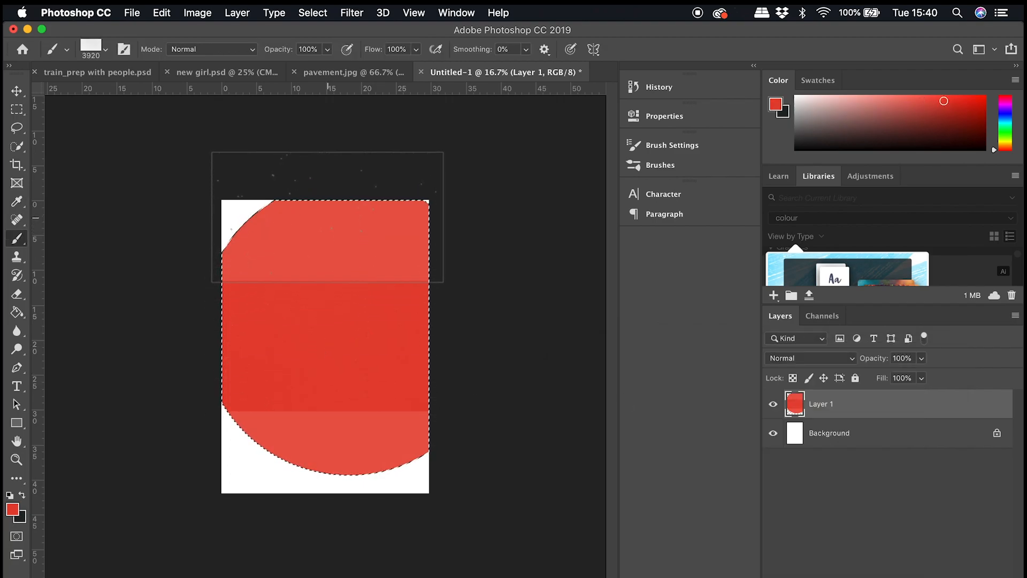
pyautogui.click(327, 216)
pyautogui.click(329, 478)
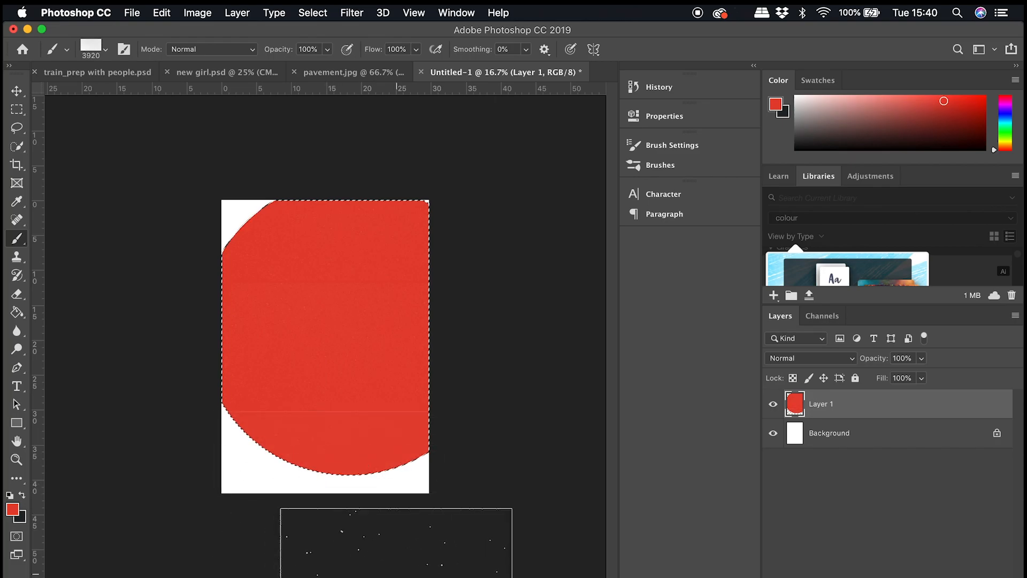
# - Examine the circle's grain at close range, and undo the stamps on its upper and lower parts
pyautogui.press('super+minus')
pyautogui.press('super+plus')
pyautogui.press('super+plus')
pyautogui.press('super+plus')
pyautogui.press('super+plus')
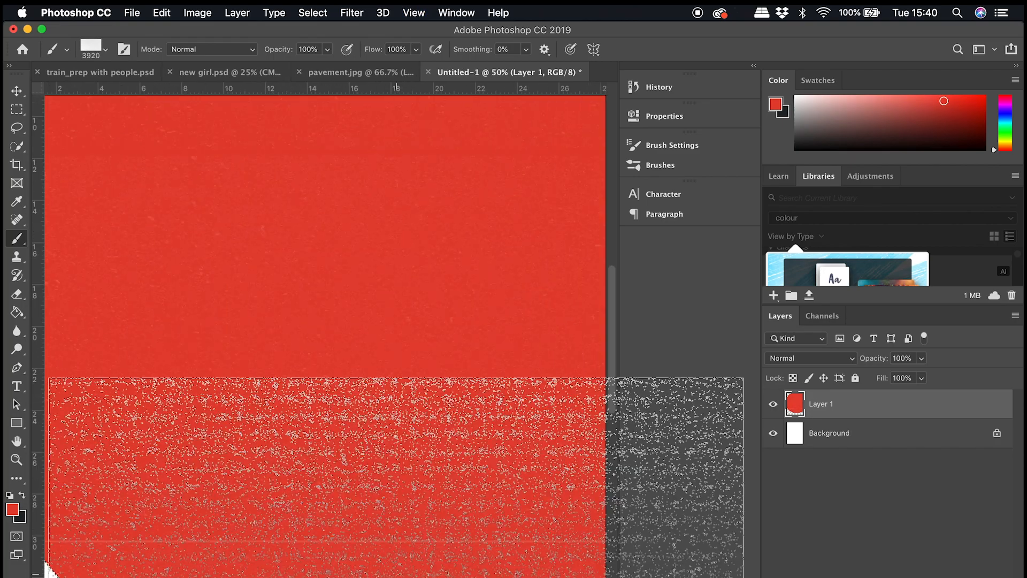
pyautogui.scroll(5, 396, 575)
pyautogui.press('super+z')
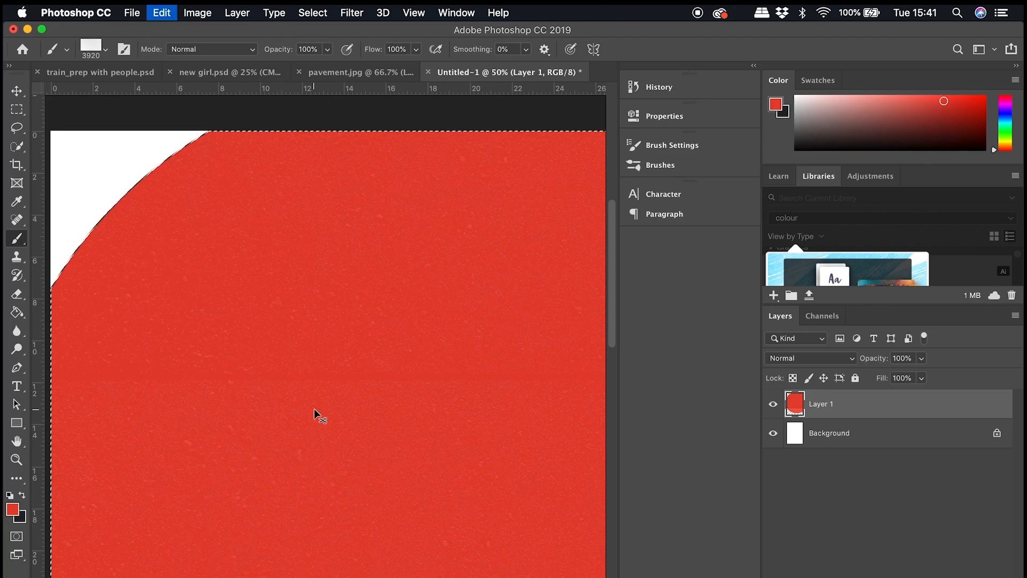
pyautogui.press('super+z')
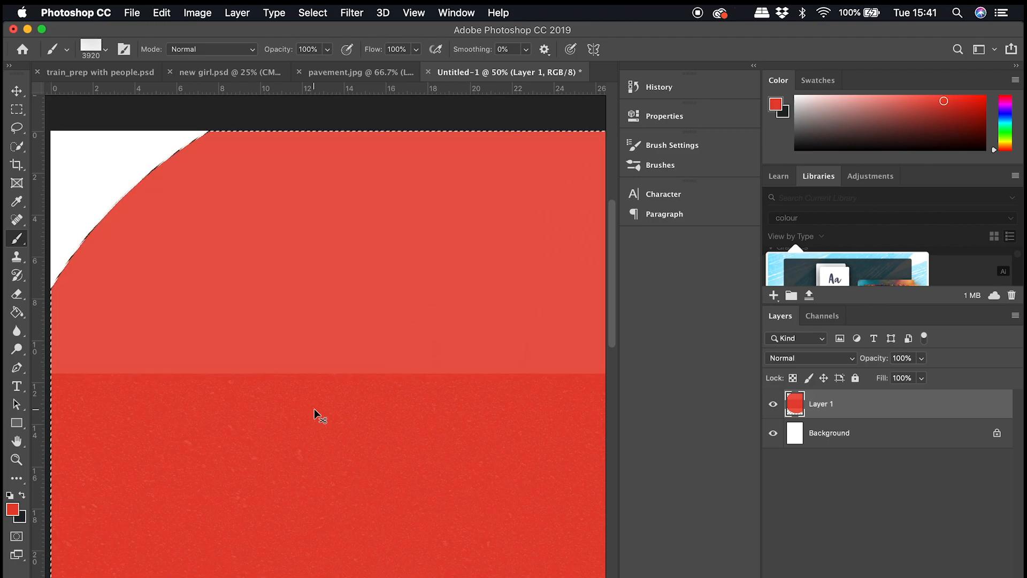
# - Set the foreground to a darker red (H 5, S 88, B 80) and stamp the grain on the circle's upper part
pyautogui.click(91, 48)
pyautogui.click(91, 51)
pyautogui.click(12, 509)
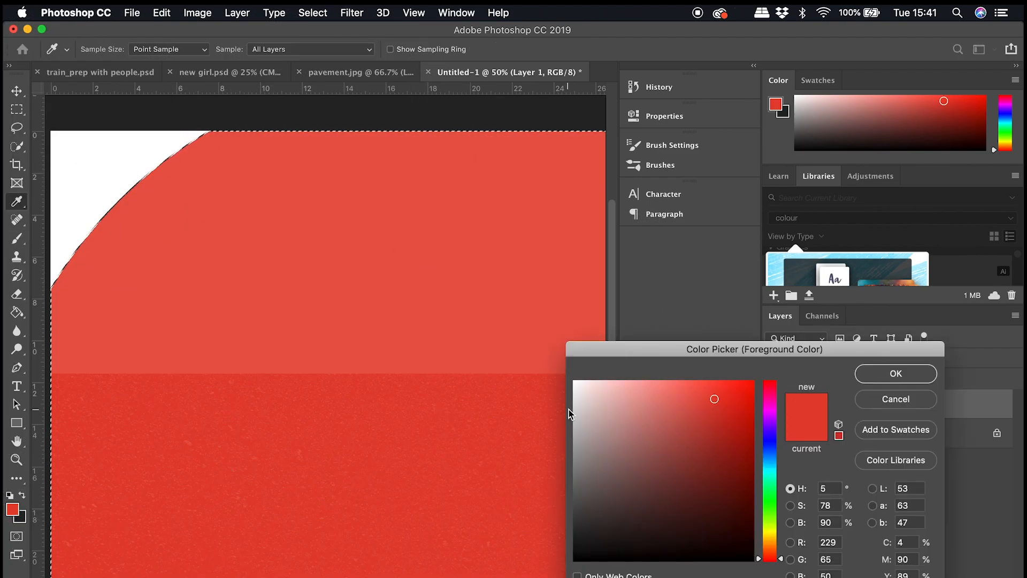
pyautogui.click(732, 416)
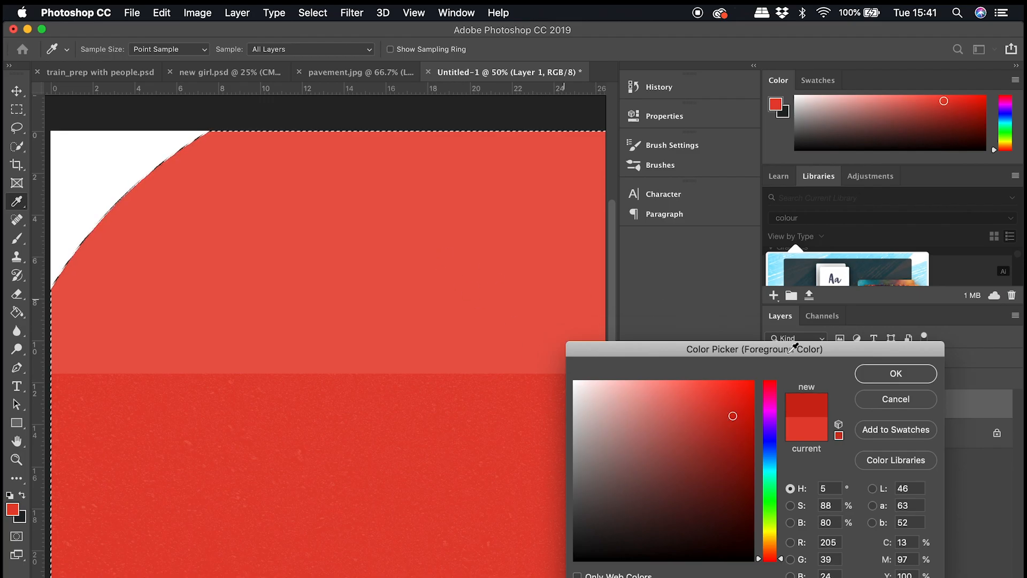
pyautogui.click(872, 373)
pyautogui.click(301, 309)
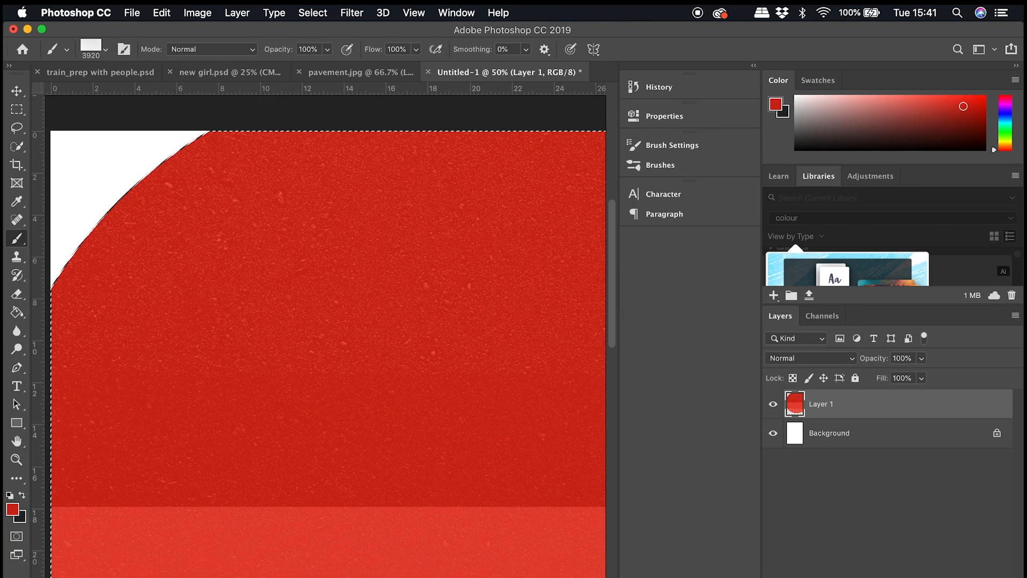
# - Try painting a stroke of darker grain across the circle, and undo it
pyautogui.scroll(-5, 394, 428)
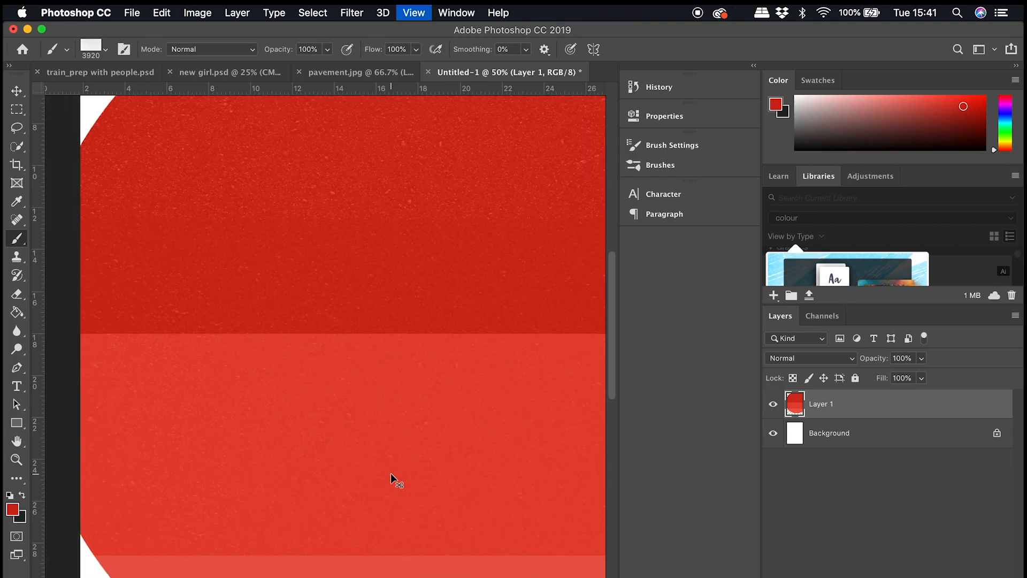
pyautogui.press('super+minus')
pyautogui.press('super+minus')
pyautogui.moveTo(377, 408)
pyautogui.mouseDown()
pyautogui.moveTo(238, 514)
pyautogui.moveTo(231, 395)
pyautogui.moveTo(276, 425)
pyautogui.moveTo(557, 534)
pyautogui.moveTo(517, 496)
pyautogui.mouseUp()
pyautogui.press('super+z')
pyautogui.press('super+plus')
pyautogui.press('super+plus')
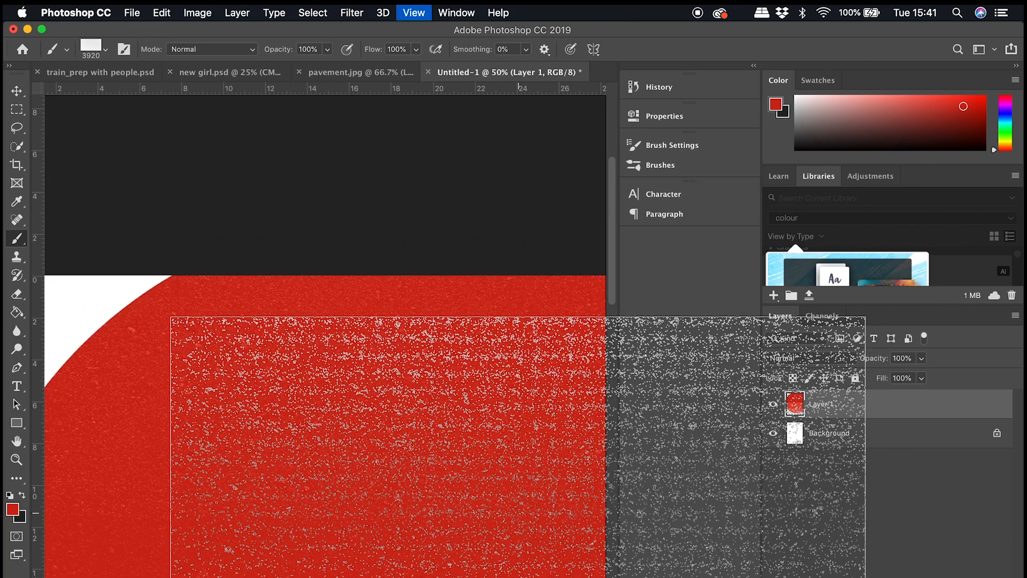
# - Open the brush settings for the 3920 px grain brush, turn on Texture, increase the texture scale and reduce its depth
pyautogui.click(92, 53)
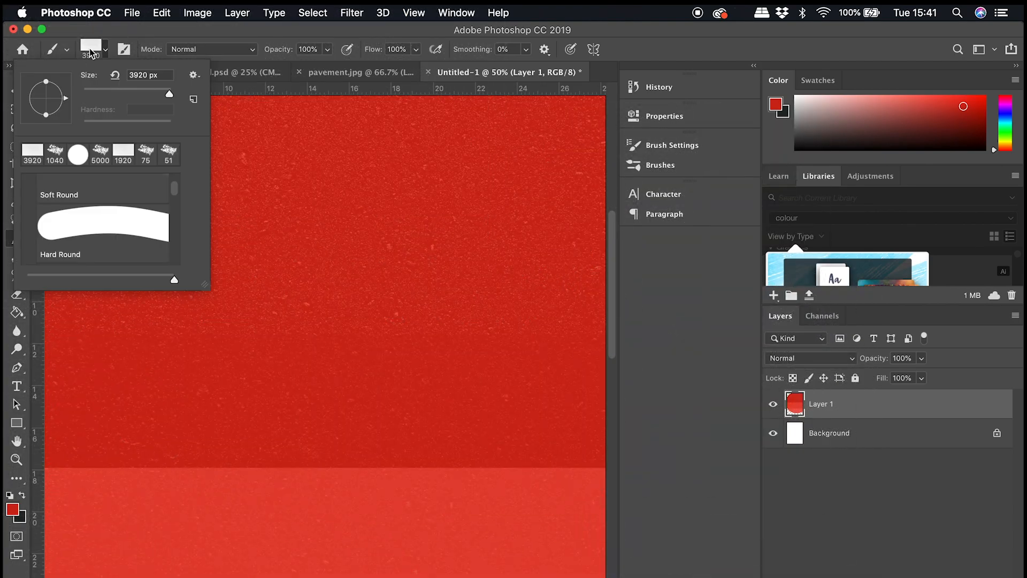
pyautogui.click(100, 149)
pyautogui.click(367, 234)
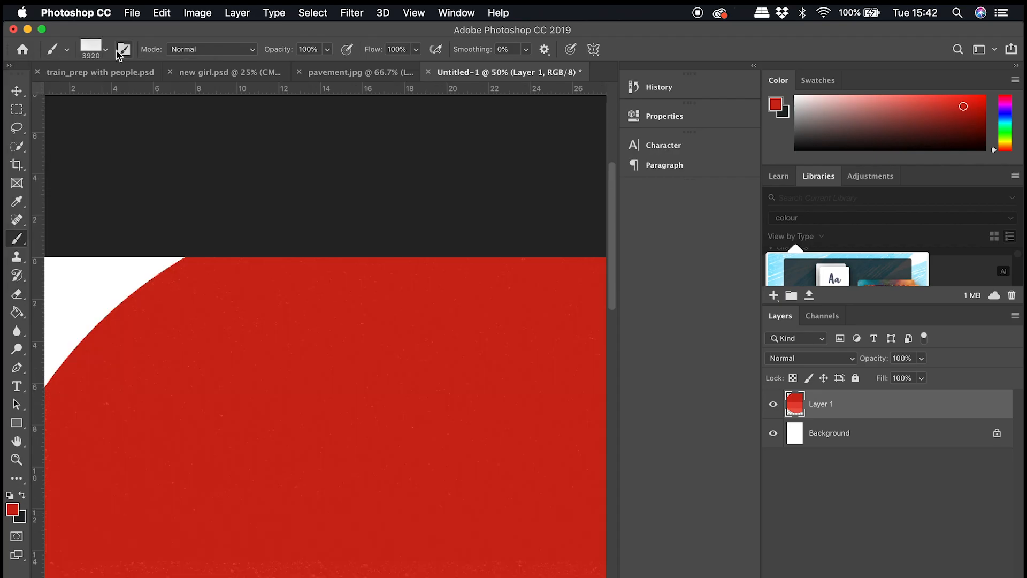
pyautogui.click(100, 51)
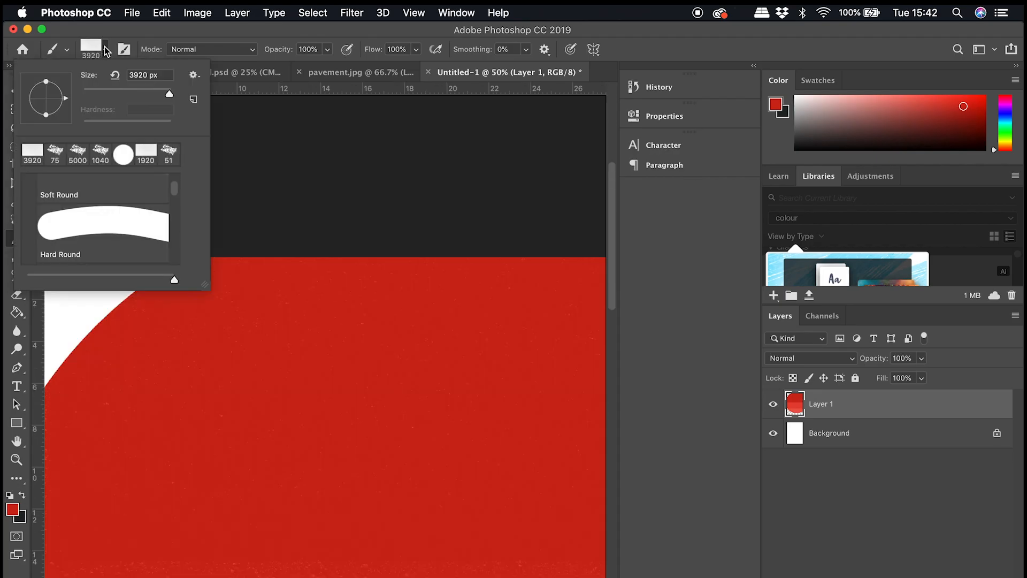
pyautogui.click(126, 49)
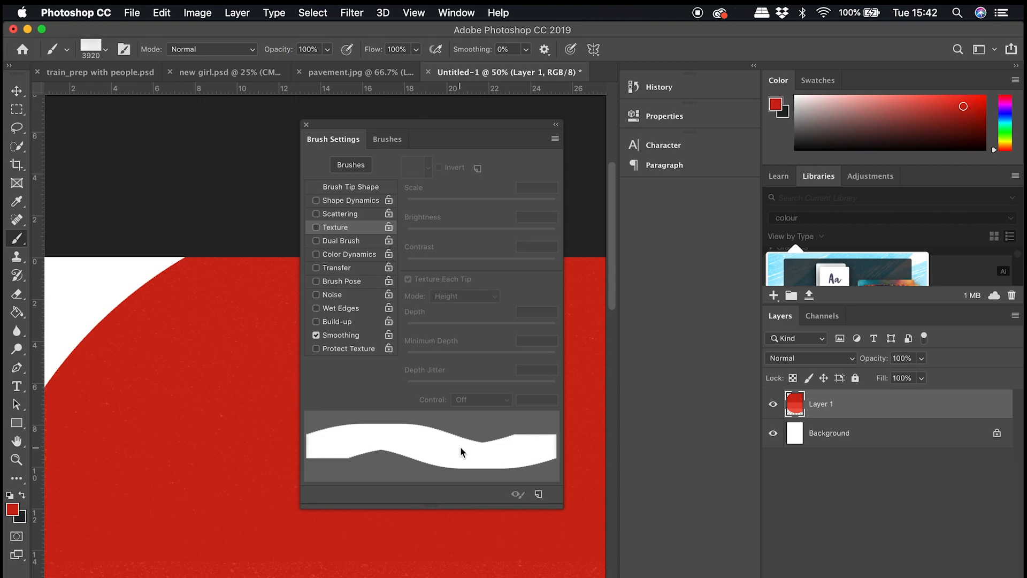
pyautogui.click(316, 227)
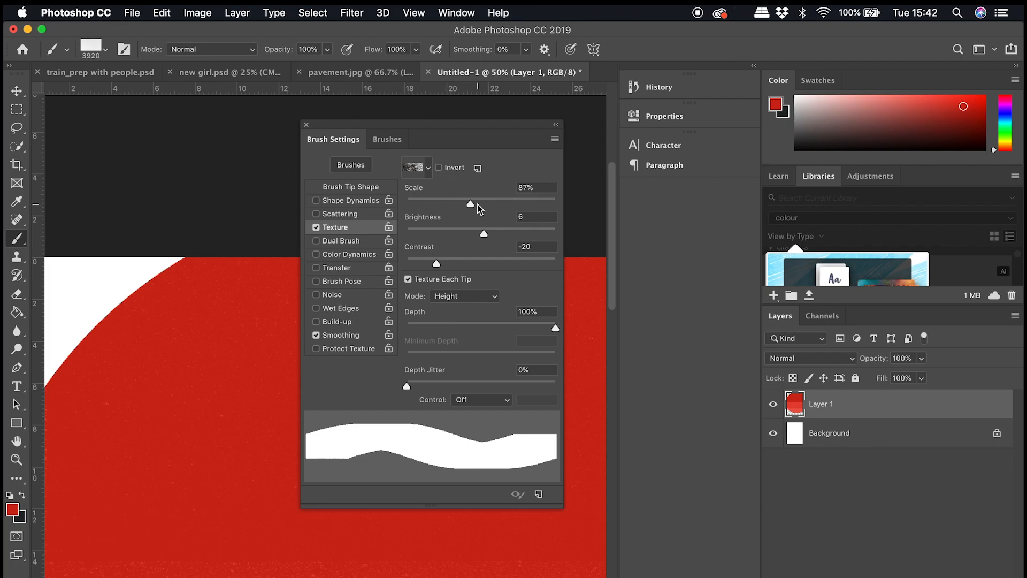
pyautogui.moveTo(473, 204); pyautogui.dragTo(510, 203)
pyautogui.moveTo(556, 329); pyautogui.dragTo(504, 331)
# - Widen the spacing of the grain brush tip
pyautogui.click(343, 190)
pyautogui.moveTo(473, 378)
pyautogui.mouseDown()
pyautogui.moveTo(534, 378)
pyautogui.moveTo(462, 378)
pyautogui.mouseUp()
pyautogui.moveTo(432, 377); pyautogui.dragTo(511, 378)
# - Give the brush a 52% scatter and turn on Shape Dynamics with a 5% size jitter
pyautogui.click(336, 214)
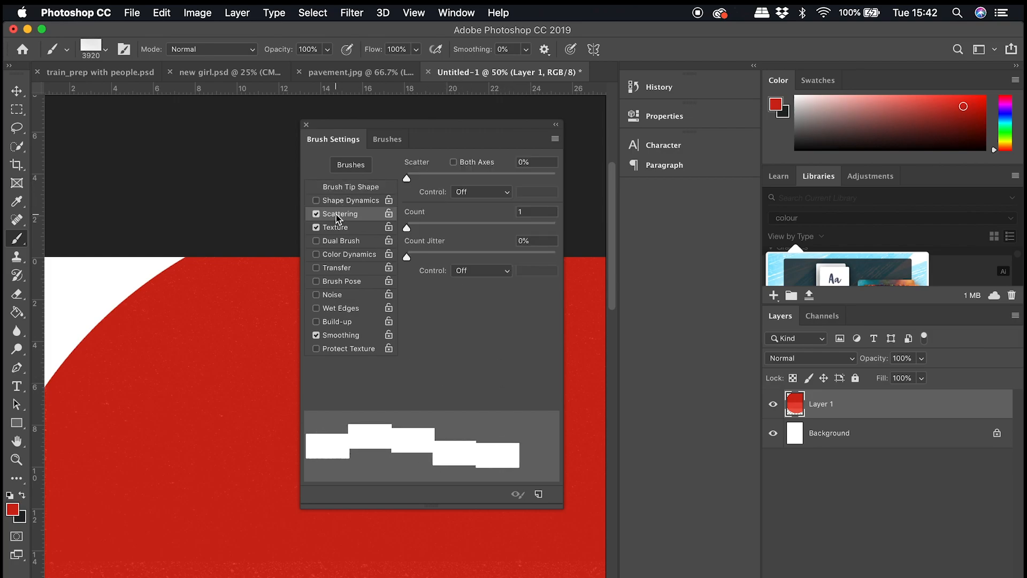
pyautogui.moveTo(409, 177)
pyautogui.mouseDown()
pyautogui.moveTo(479, 178)
pyautogui.moveTo(410, 182)
pyautogui.mouseUp()
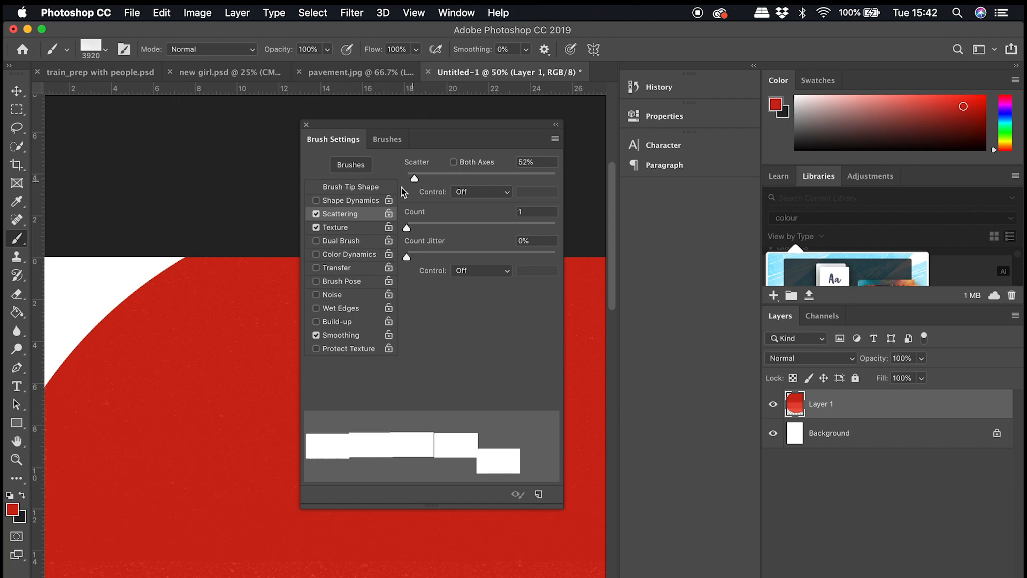
pyautogui.click(323, 213)
pyautogui.click(330, 203)
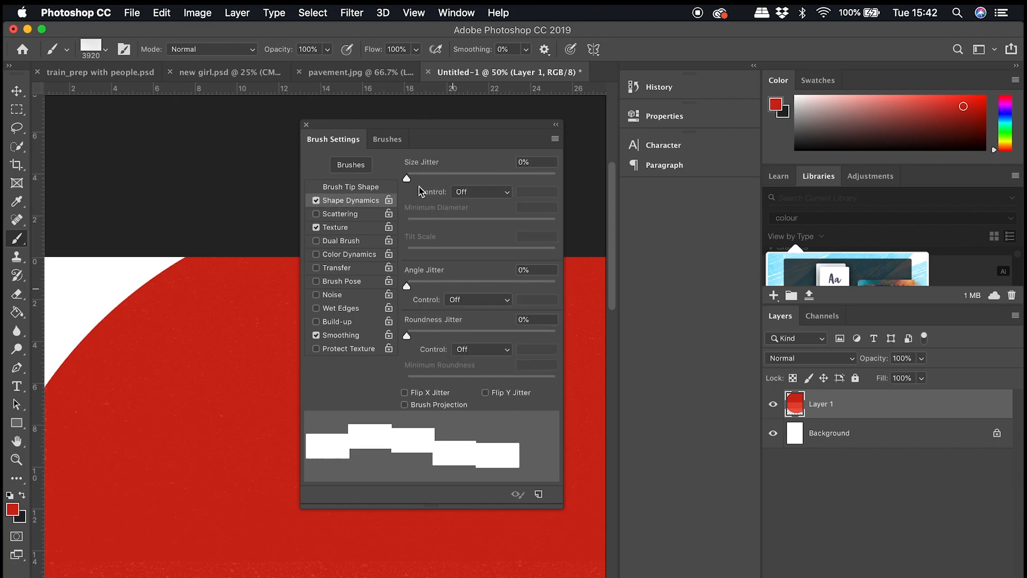
pyautogui.moveTo(410, 174)
pyautogui.mouseDown()
pyautogui.moveTo(526, 184)
pyautogui.moveTo(414, 183)
pyautogui.mouseUp()
pyautogui.scroll(-5, 451, 266)
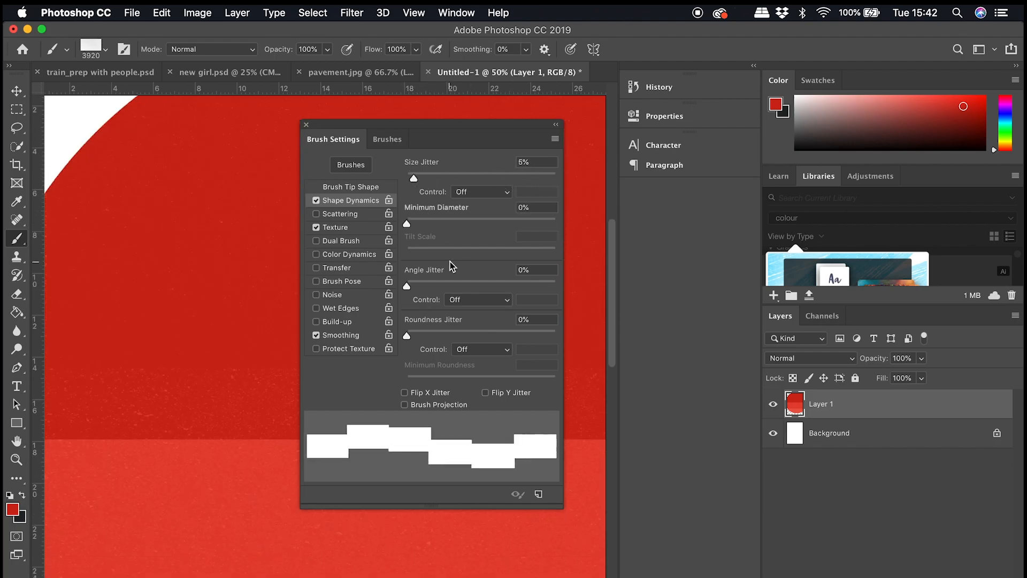
pyautogui.click(335, 215)
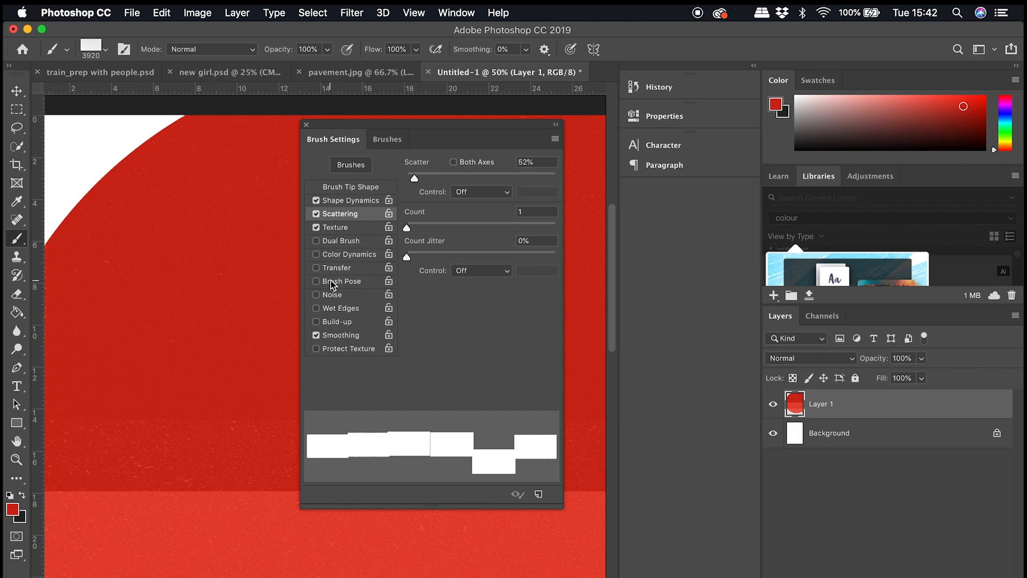
# - Stamp the adjusted grain brush over the circle's lighter middle area and close the brush settings
pyautogui.scroll(-2, 351, 297)
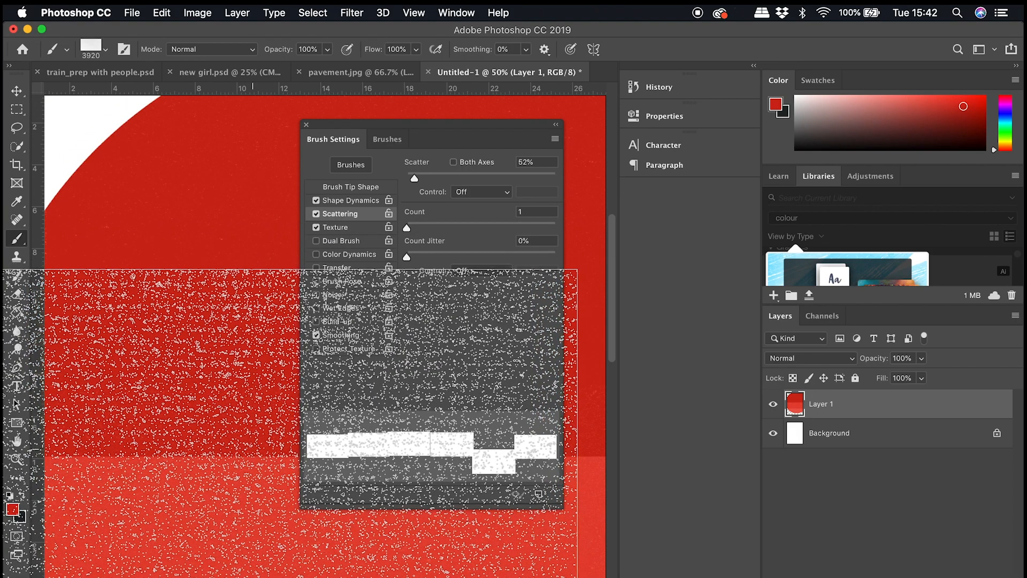
pyautogui.click(243, 456)
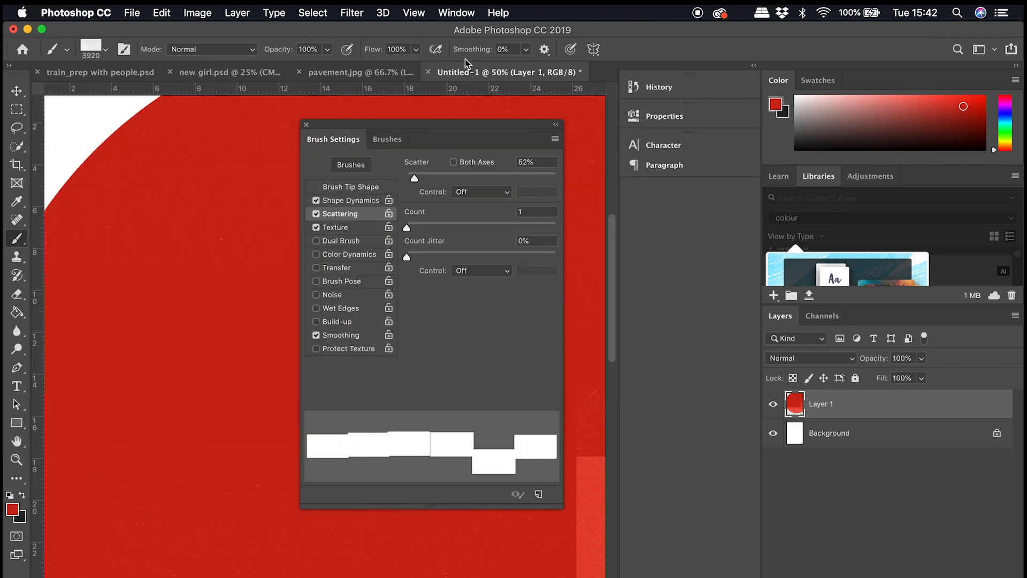
pyautogui.click(305, 124)
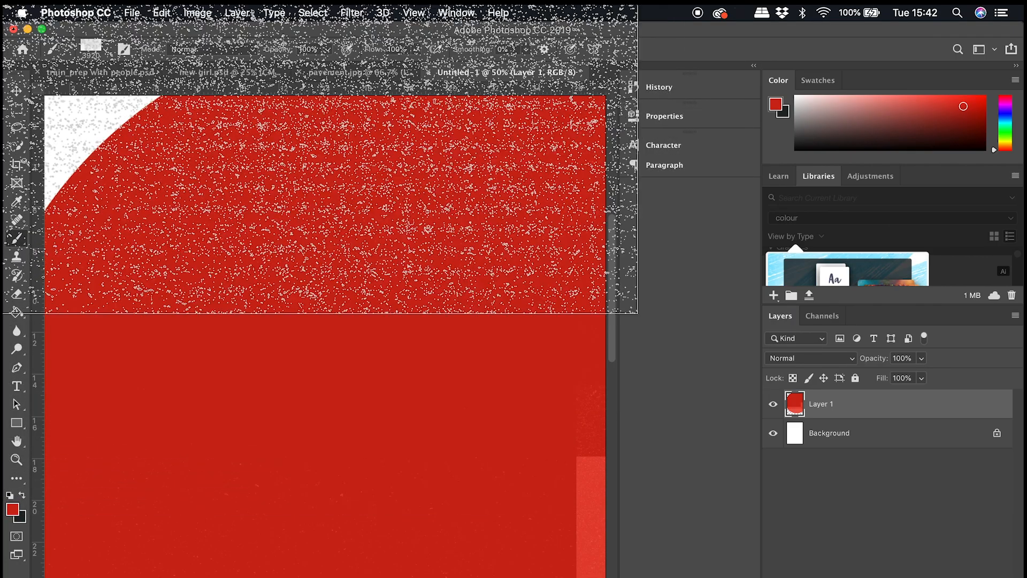
# - Look through the brush presets down to grain_pavement, and pick the recently used 75 px textured brush
pyautogui.click(90, 50)
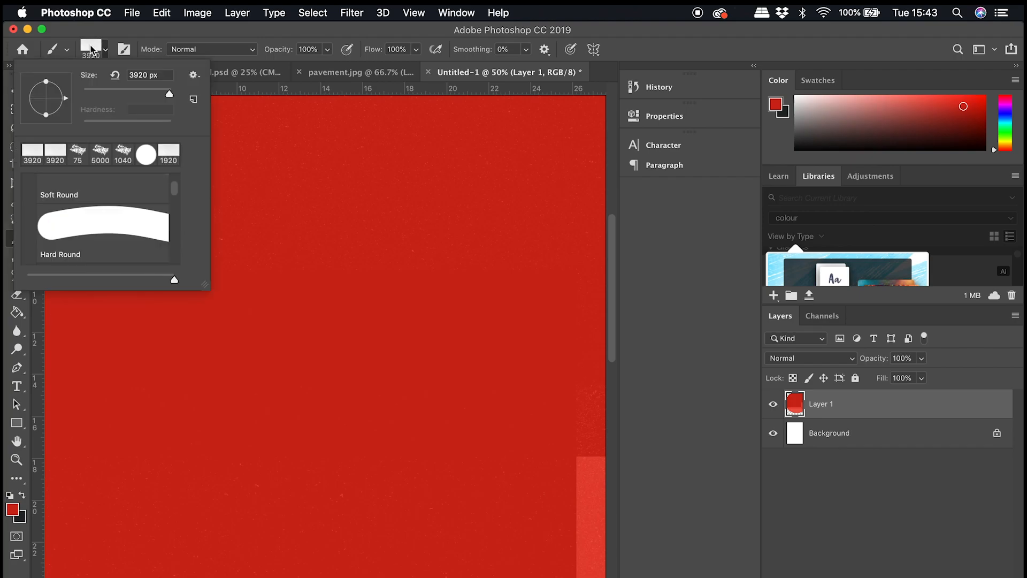
pyautogui.scroll(-3, 88, 193)
pyautogui.scroll(-10, 91, 252)
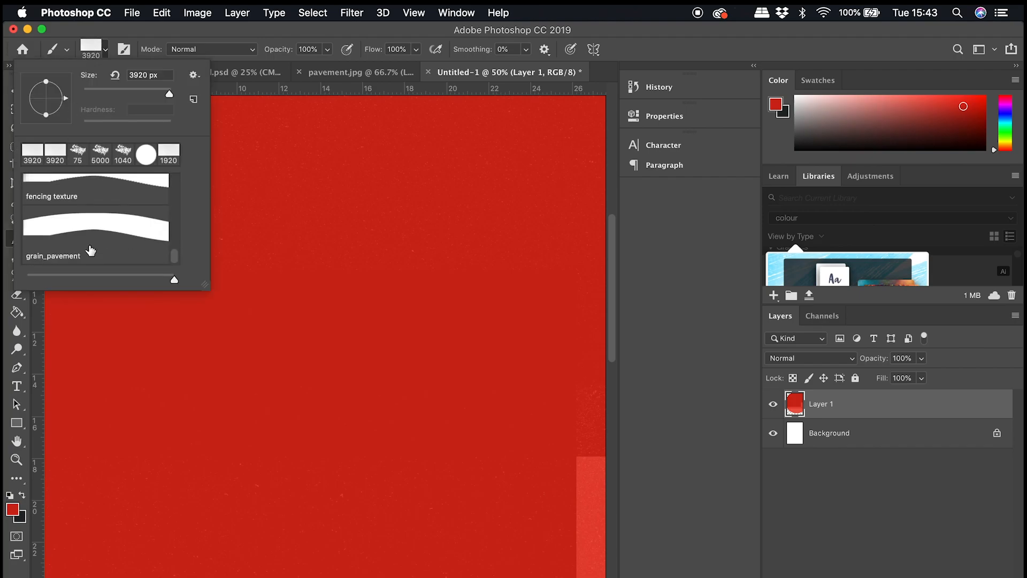
pyautogui.click(78, 155)
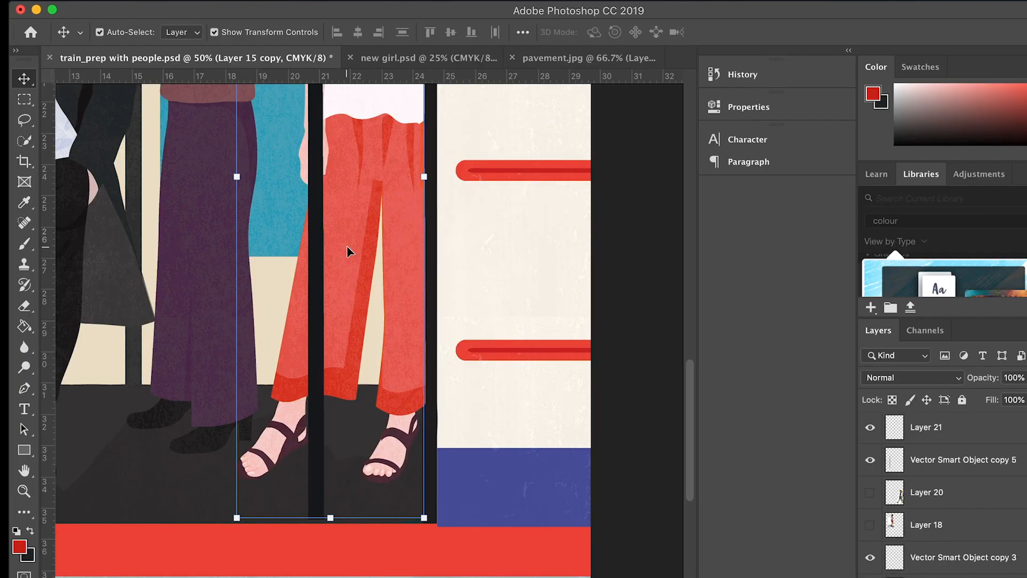
# - In train_prep with people.psd, select the red trousers with the Quick Selection tool and add a new layer
pyautogui.press('w')
pyautogui.moveTo(421, 206); pyautogui.dragTo(396, 265)
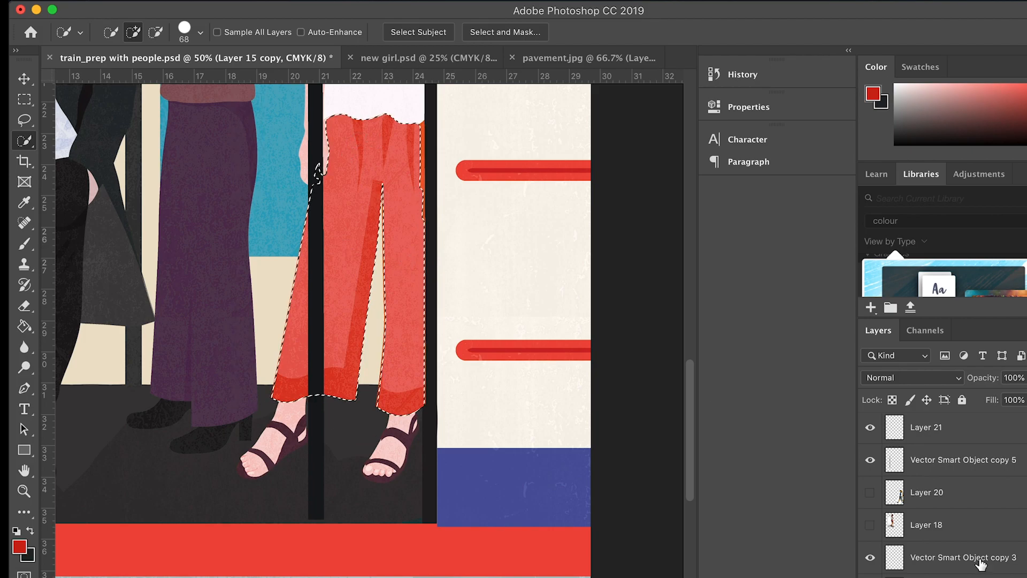
pyautogui.hotkey('ctrl', 'j')
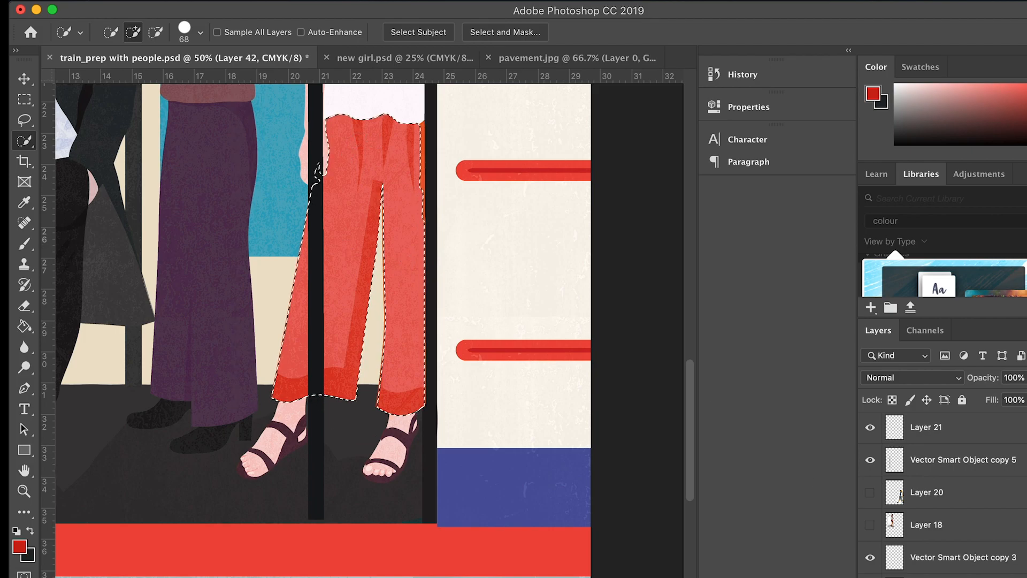
# - Set the foreground colour to a light salmon orange, about H 14°, S 53%, B 88%
pyautogui.click(20, 547)
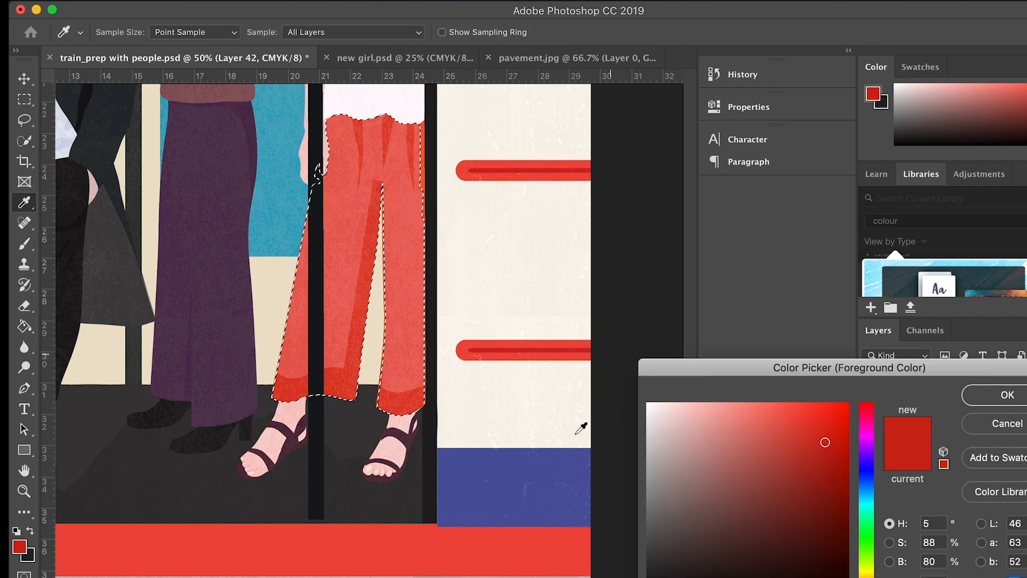
pyautogui.click(752, 424)
pyautogui.click(1007, 395)
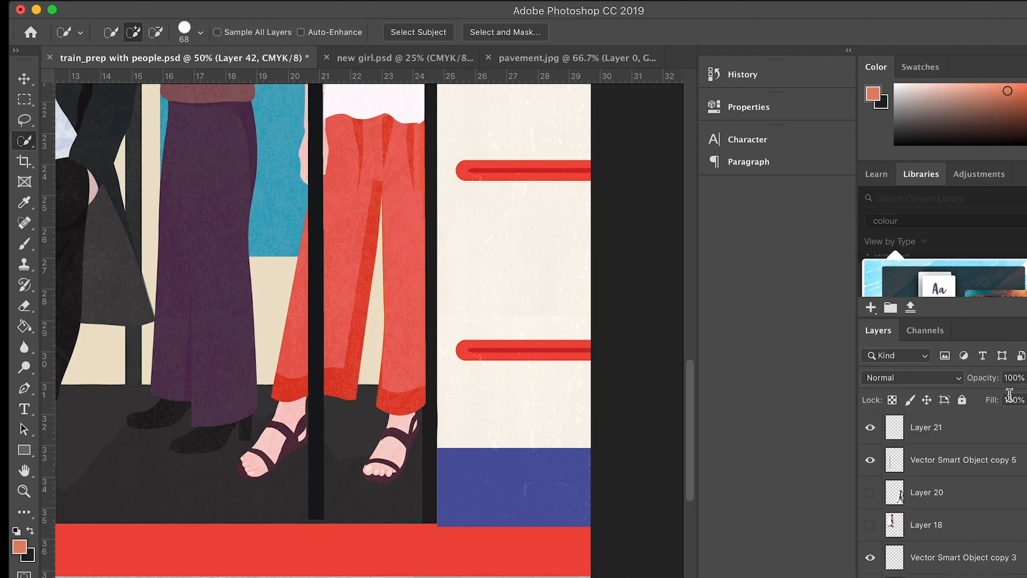
# - Paint the whole trousers selection solid orange with the Hard Round brush at 348 px
pyautogui.click(24, 244)
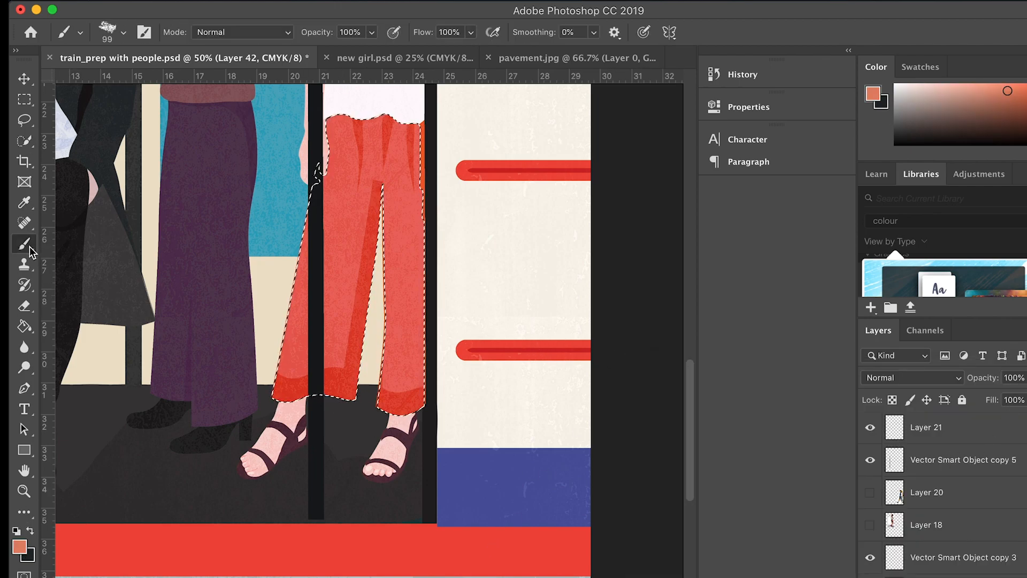
pyautogui.click(123, 33)
pyautogui.scroll(10, 120, 208)
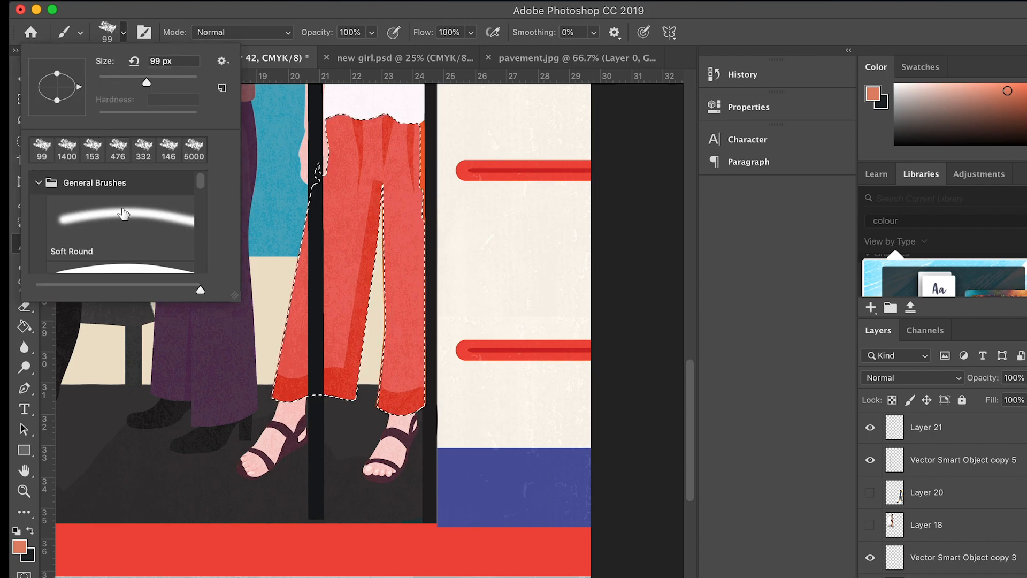
pyautogui.click(109, 259)
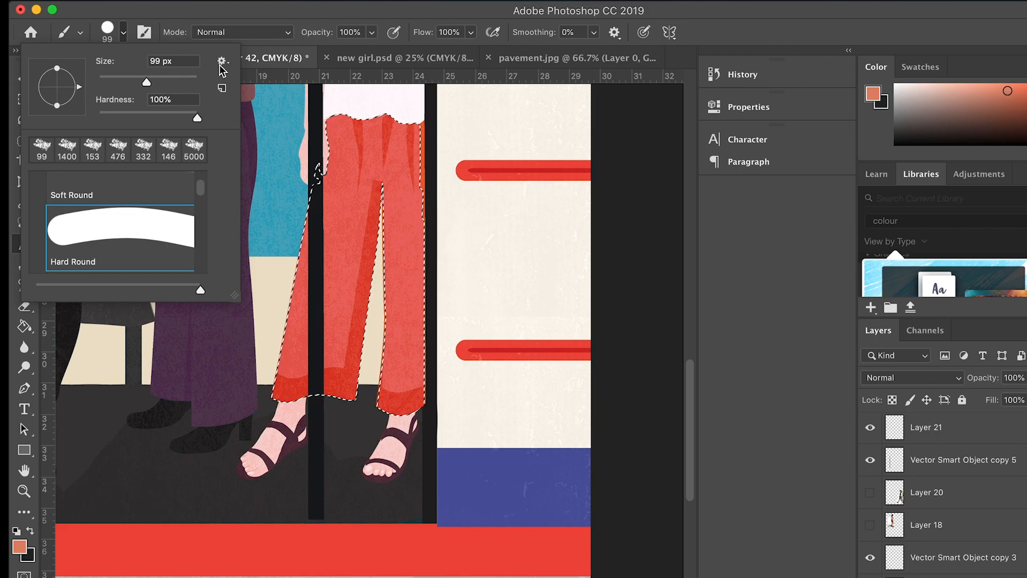
pyautogui.click(183, 78)
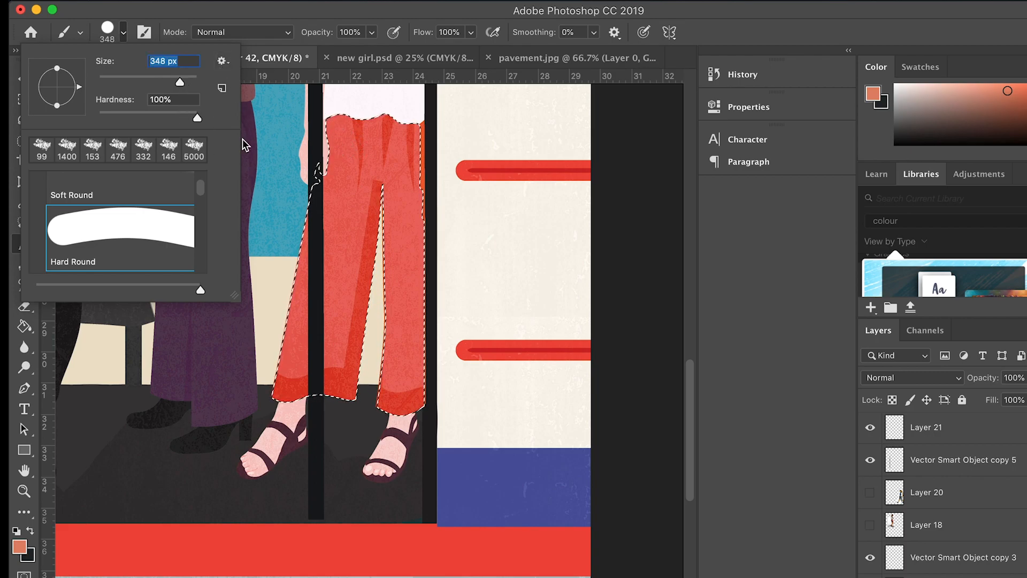
pyautogui.moveTo(353, 116); pyautogui.dragTo(278, 446)
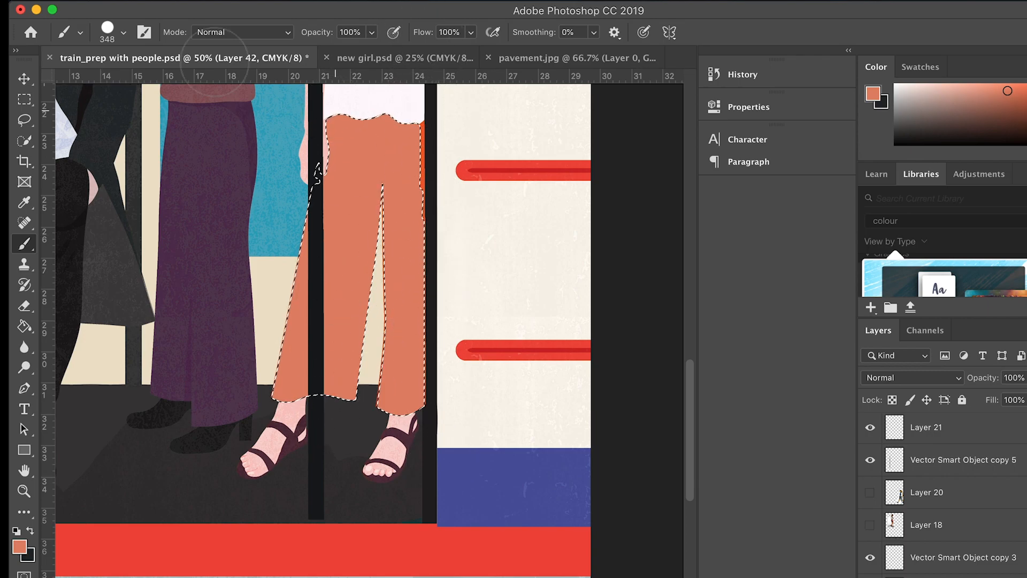
# - Change the foreground colour to a slightly stronger orange, H 14°, S 65%, B 89%
pyautogui.click(109, 33)
pyautogui.click(110, 33)
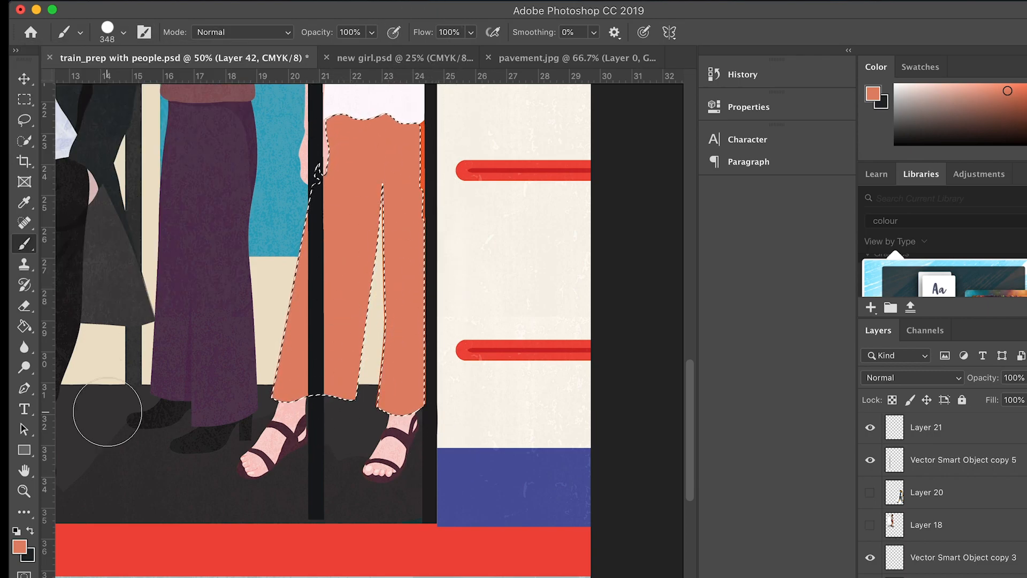
pyautogui.click(20, 545)
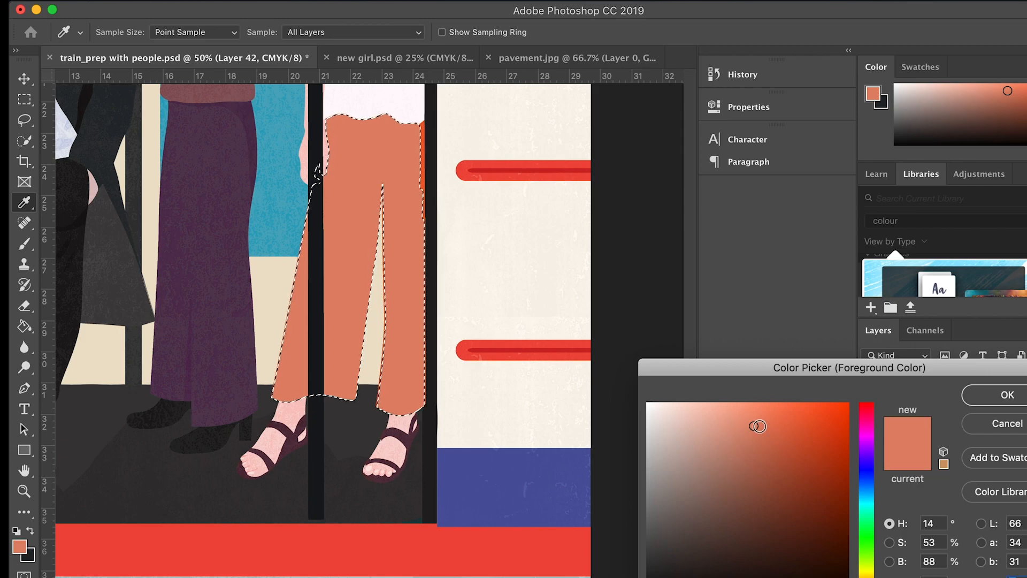
pyautogui.moveTo(765, 425); pyautogui.dragTo(779, 425)
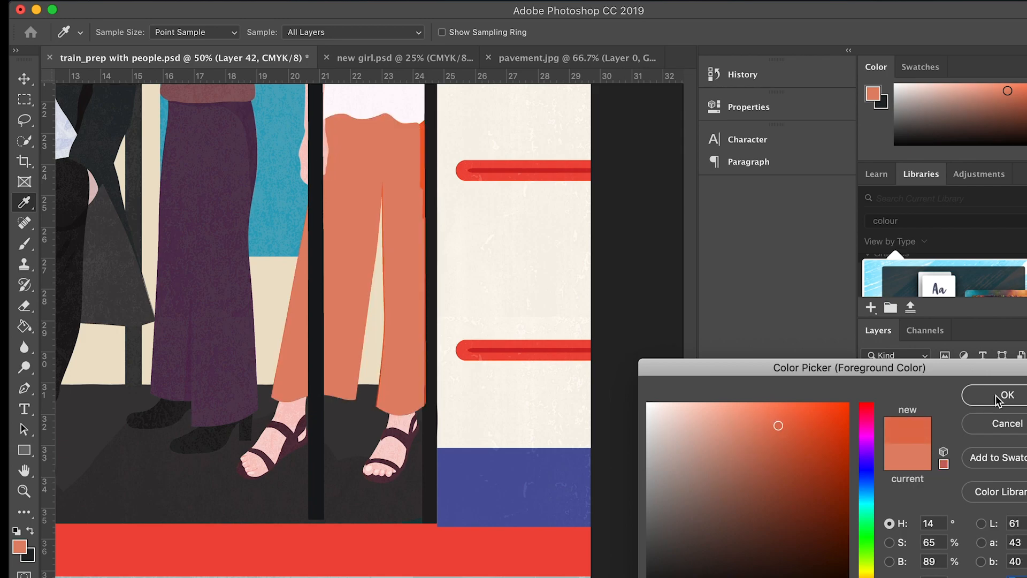
pyautogui.click(996, 400)
# - Choose the grain_pavement brush preset at 1920 px for texturing the trousers
pyautogui.click(109, 33)
pyautogui.scroll(-10, 106, 278)
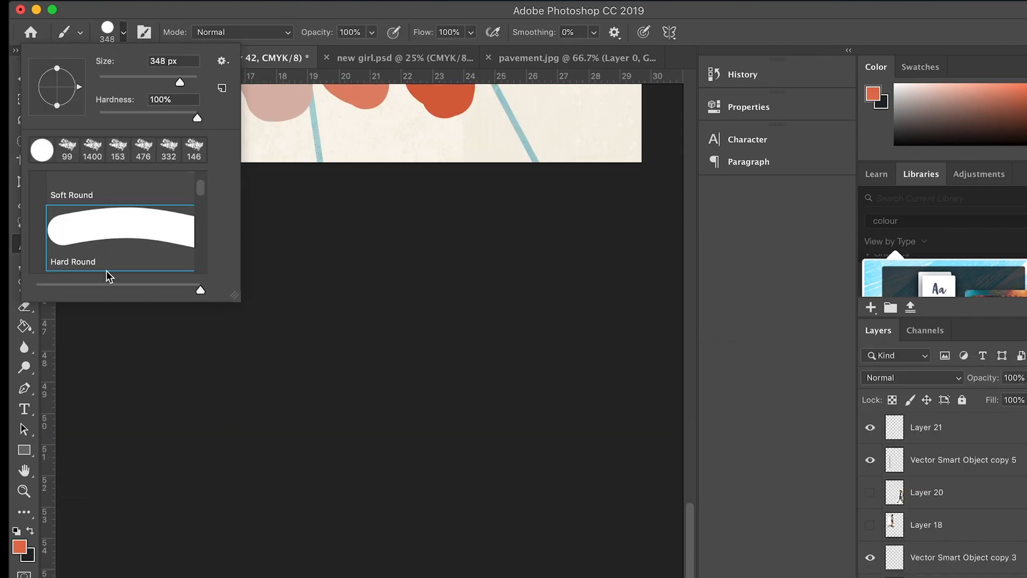
pyautogui.scroll(-5, 131, 235)
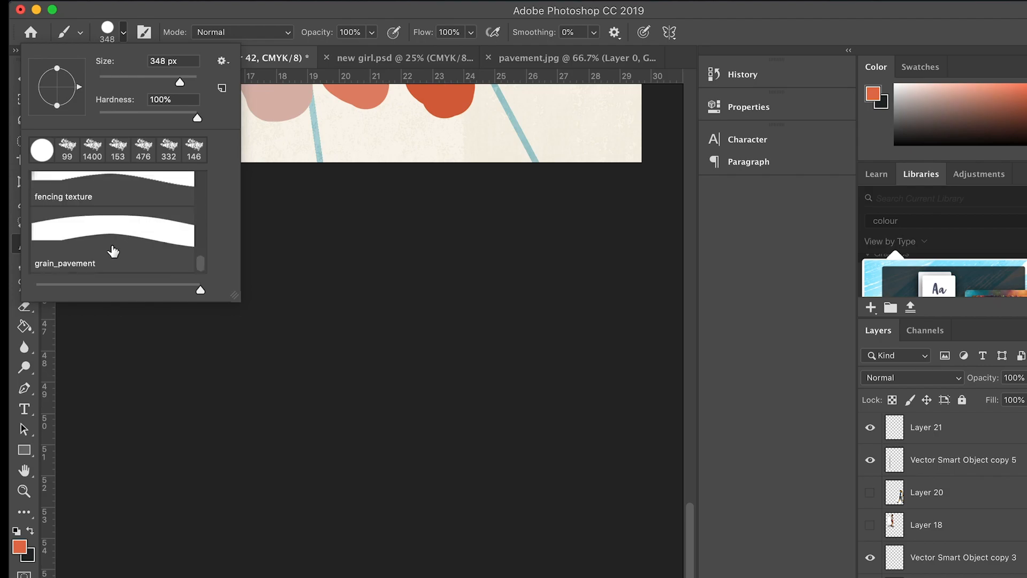
pyautogui.click(113, 251)
pyautogui.scroll(10, 395, 344)
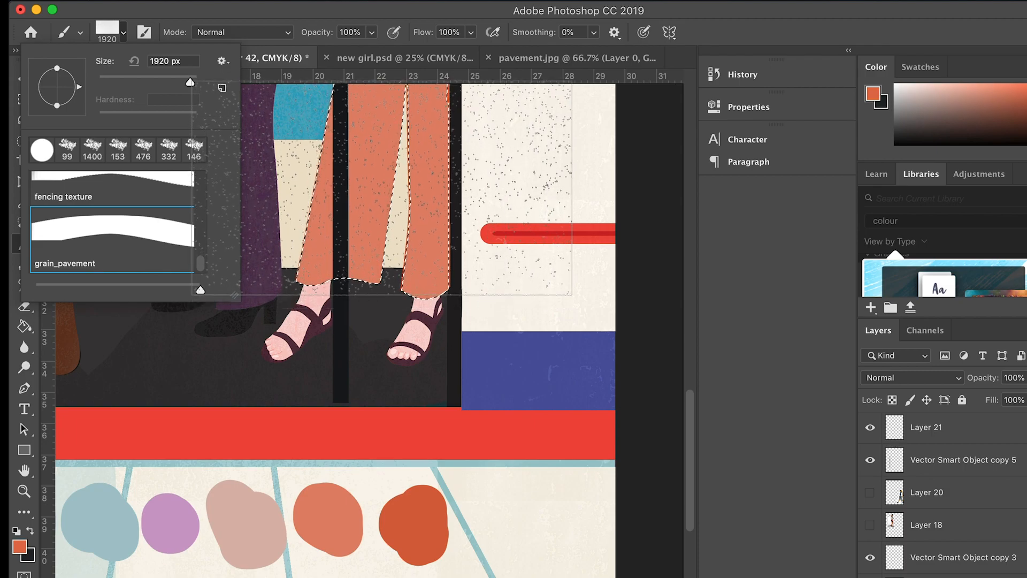
# - Try stamping the grain_pavement brush over the lower part of the orange trousers, and undo the stamp
pyautogui.click(380, 187)
pyautogui.scroll(5, 347, 481)
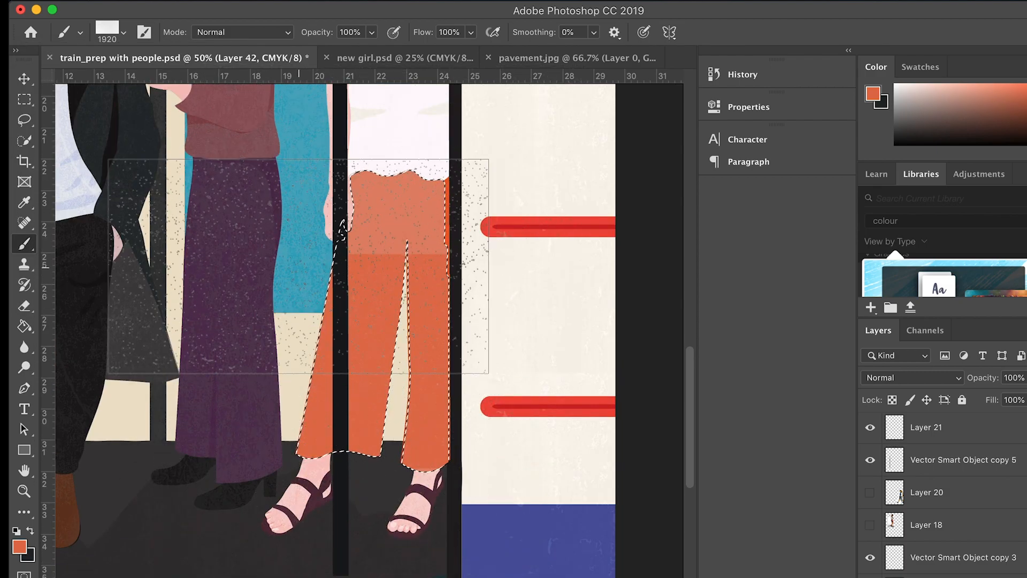
pyautogui.press('super+z')
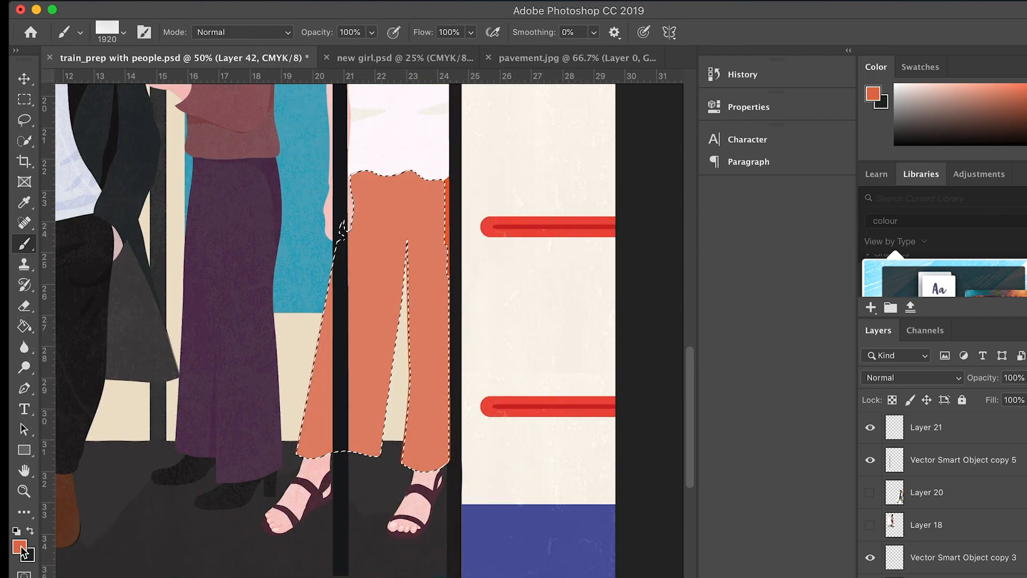
# - Set the foreground colour to H 14°, S 75%, B 87% and stamp the grain brush over the whole trousers selection
pyautogui.click(21, 548)
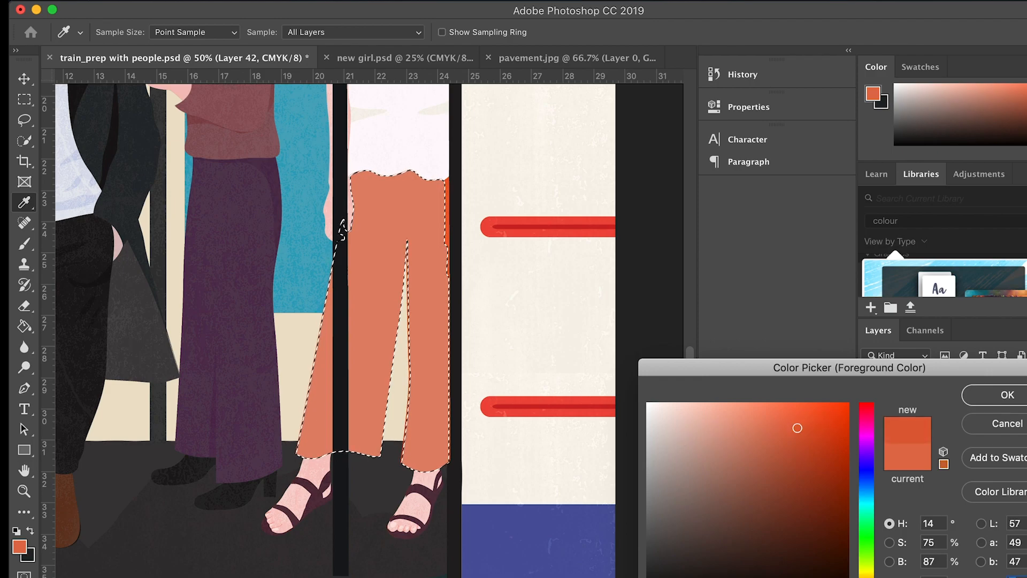
pyautogui.press('Return')
pyautogui.click(384, 369)
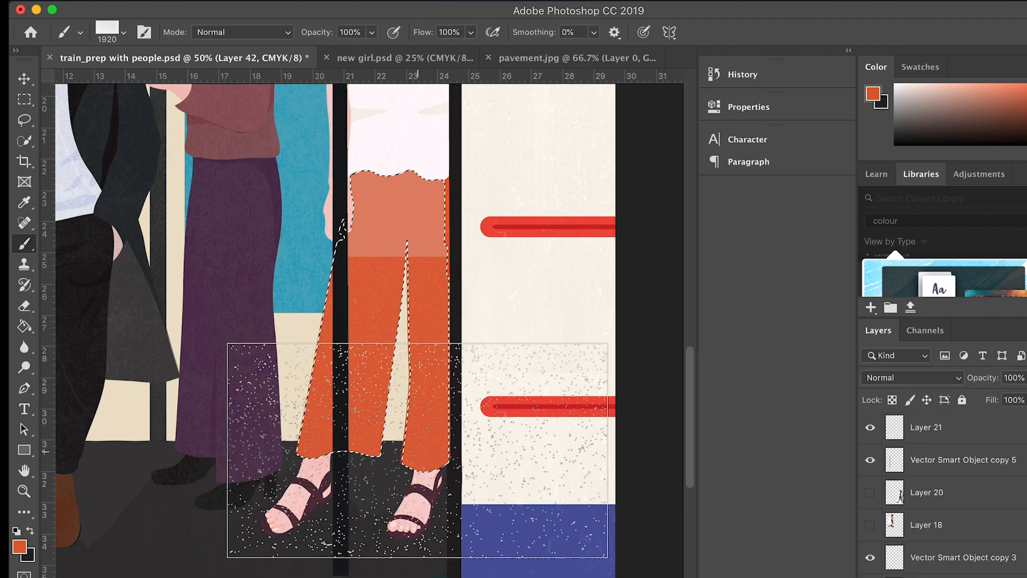
pyautogui.scroll(3, 419, 453)
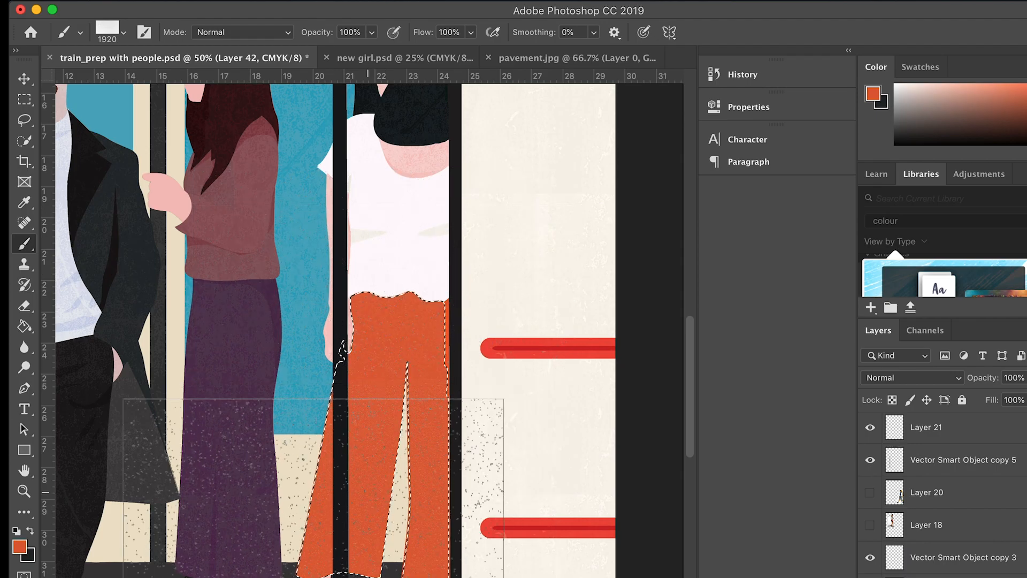
# - Check the grain on the trousers at 100% and clear the selection around them
pyautogui.scroll(-3, 487, 415)
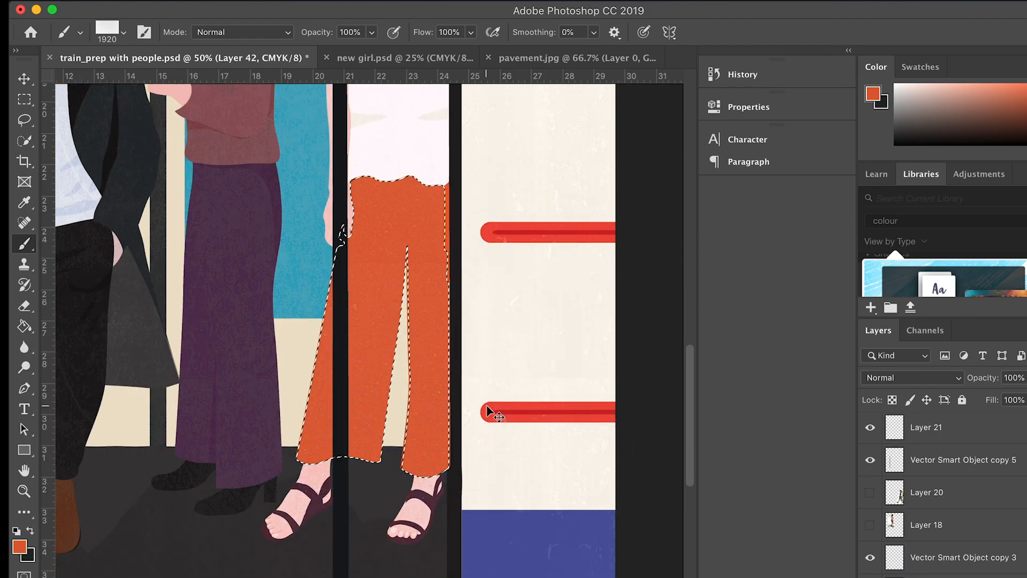
pyautogui.scroll(-3, 487, 415)
pyautogui.scroll(2, 488, 415)
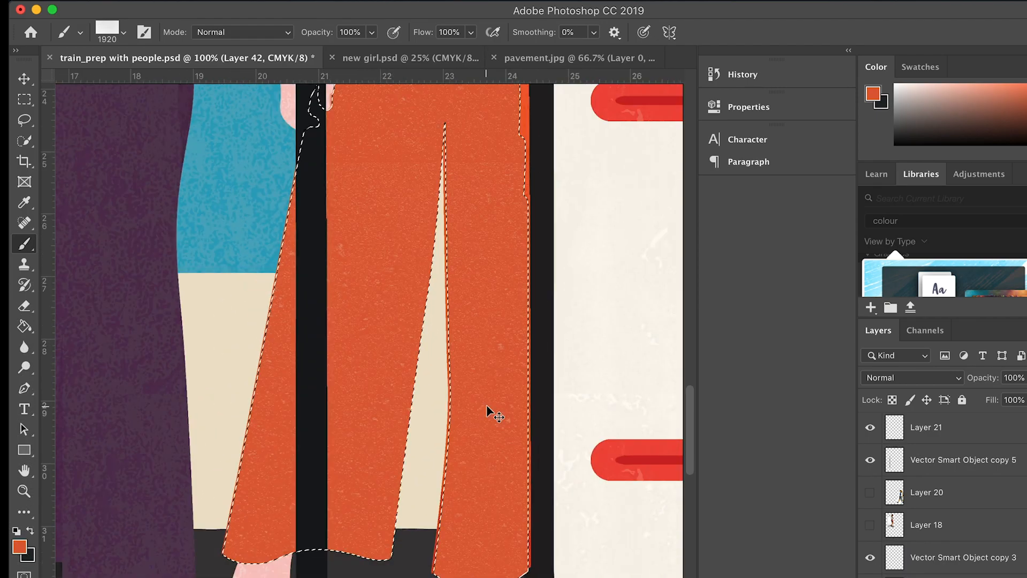
pyautogui.click(352, 0)
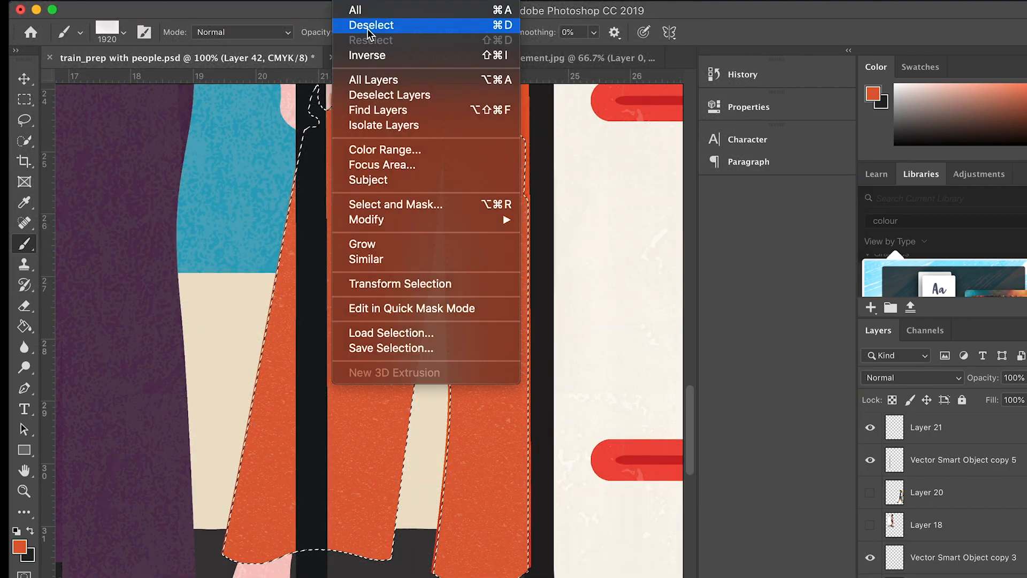